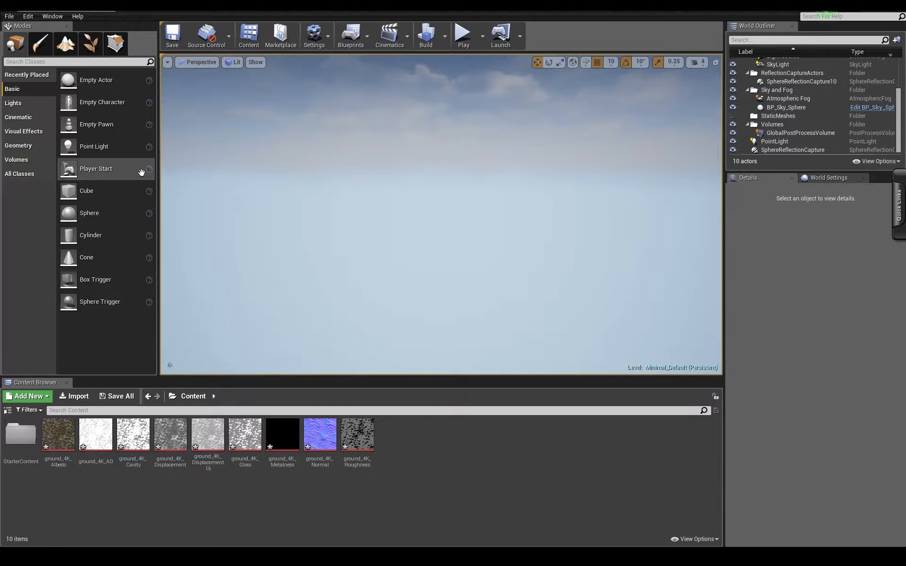
Step: Place a cube in the level and stretch it into a slab with scale X 10.0 and Y 8.25
{"action": "left_click_drag", "start_coordinate": [76, 191], "coordinate": [293, 229]}
{"action": "key", "text": "r"}
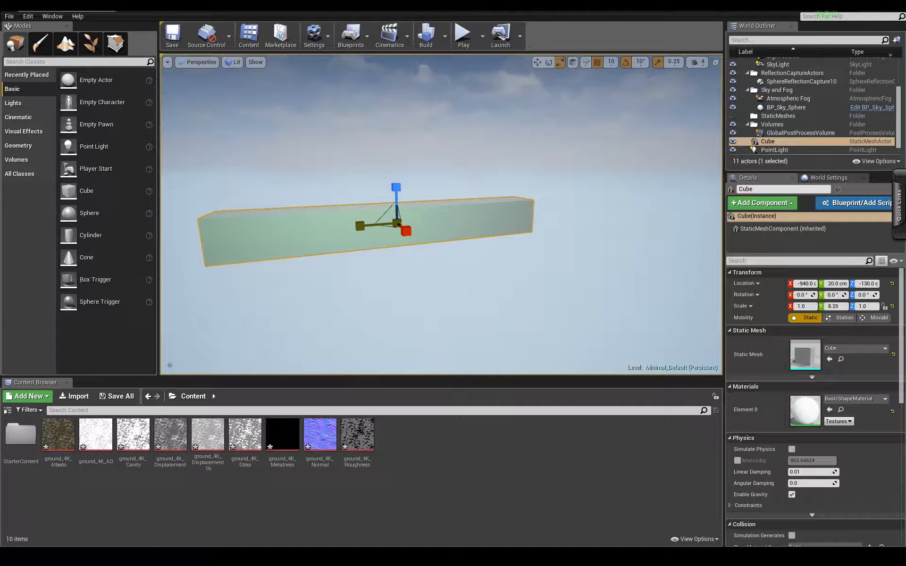
{"action": "left_click_drag", "start_coordinate": [408, 232], "coordinate": [329, 186]}
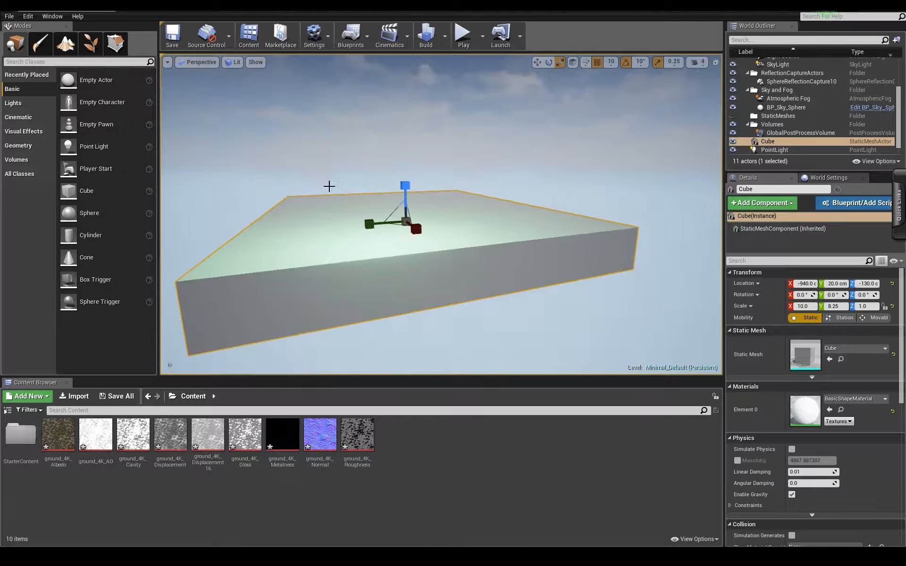
{"action": "right_click_drag", "start_coordinate": [352, 257], "coordinate": [360, 331]}
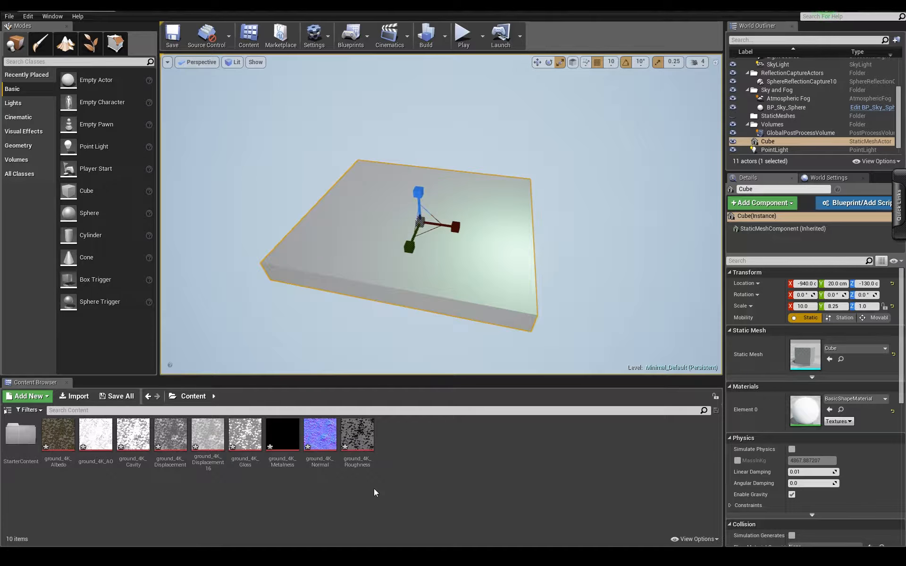
Step: Examine the imported ground texture maps and their source images in the Tut folder
{"action": "left_click", "coordinate": [59, 439]}
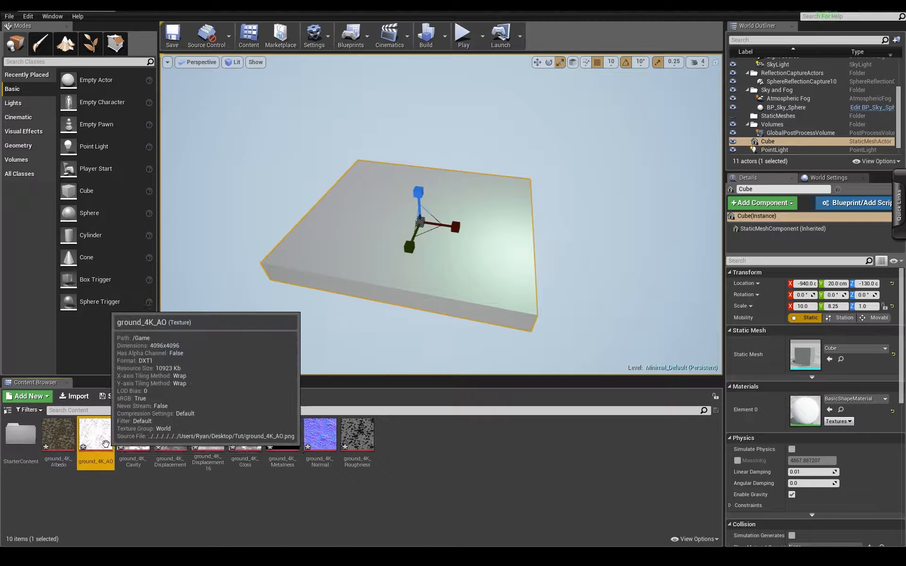
{"action": "left_click", "coordinate": [133, 436]}
{"action": "mouse_move", "coordinate": [246, 508]}
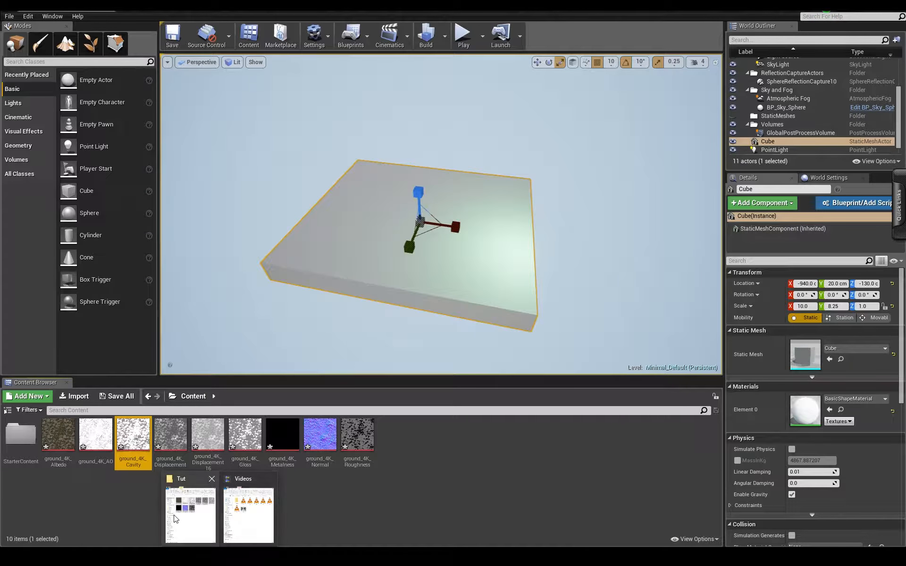
{"action": "left_click", "coordinate": [190, 515]}
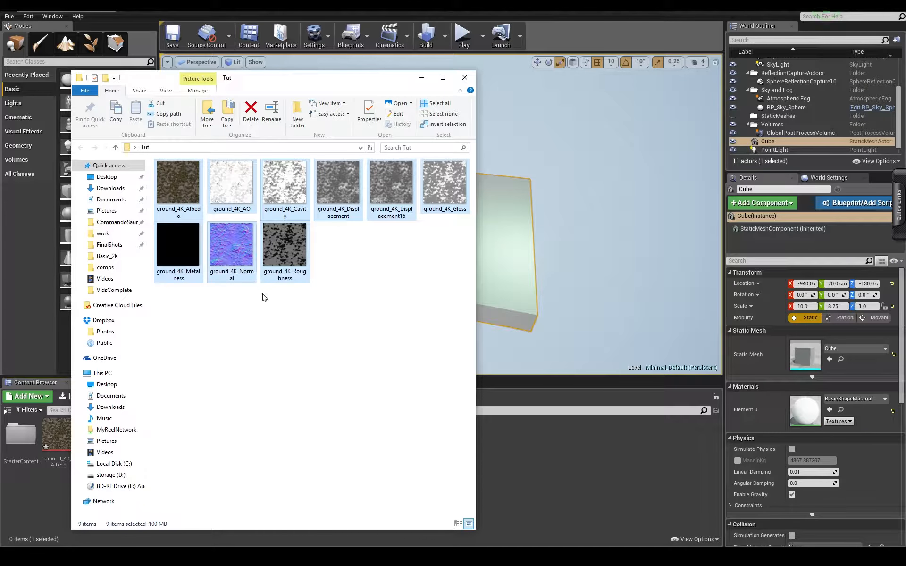
{"action": "left_click", "coordinate": [346, 316]}
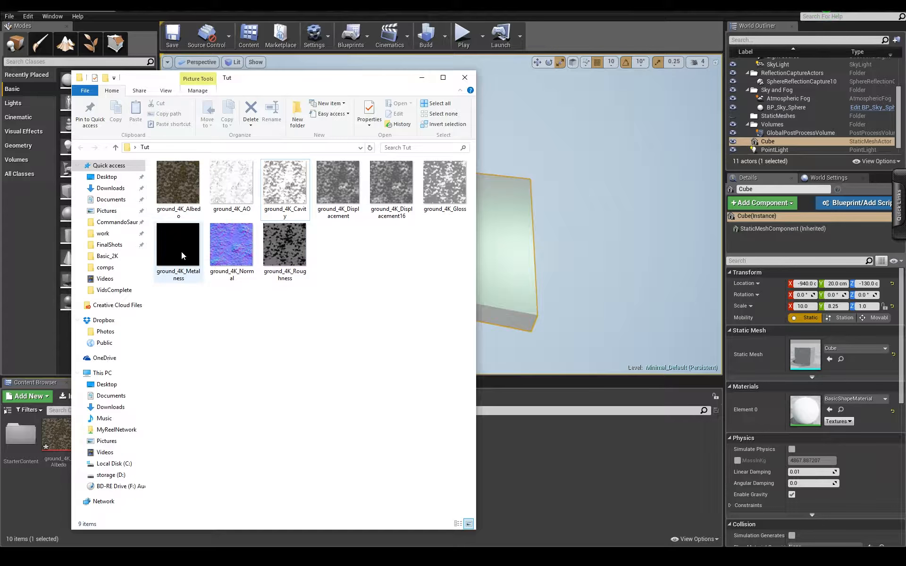
{"action": "left_click", "coordinate": [188, 198]}
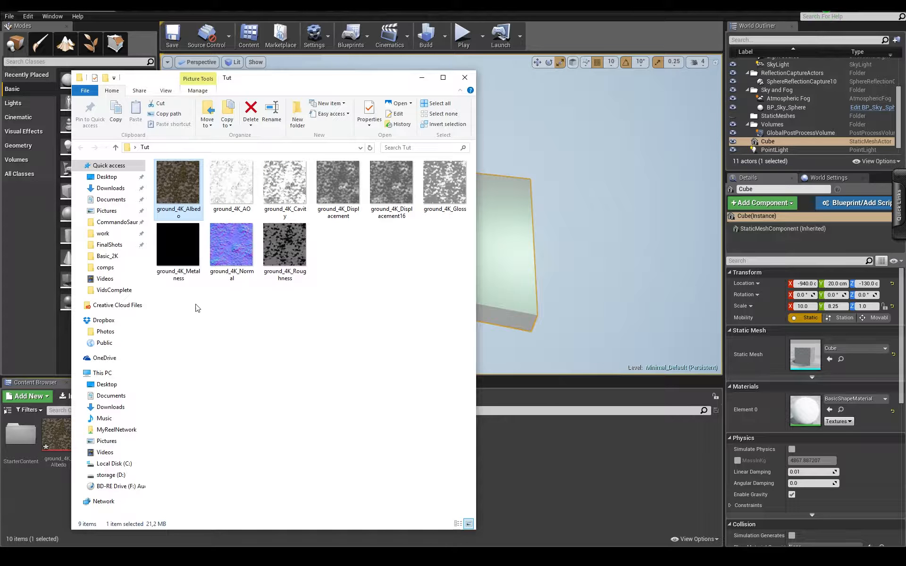
{"action": "left_click", "coordinate": [219, 328]}
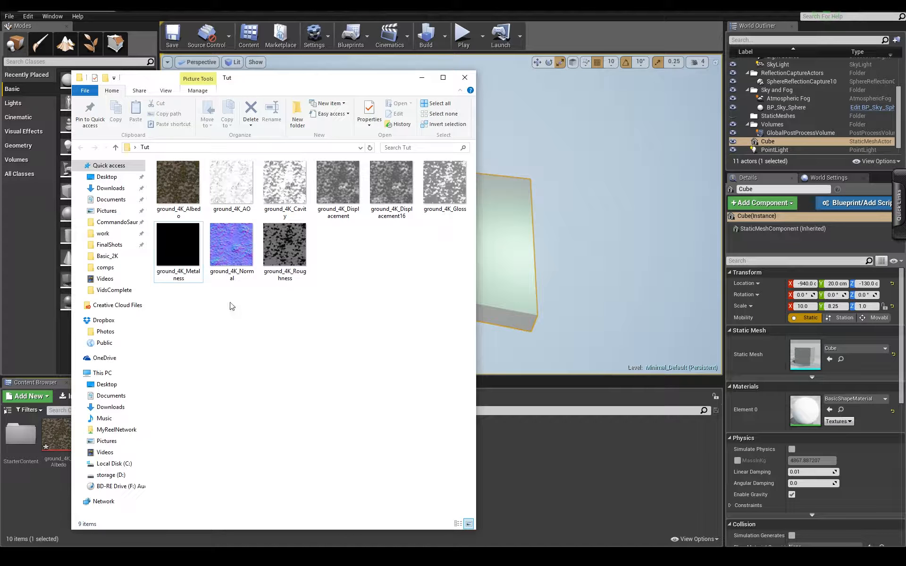
{"action": "left_click", "coordinate": [421, 77]}
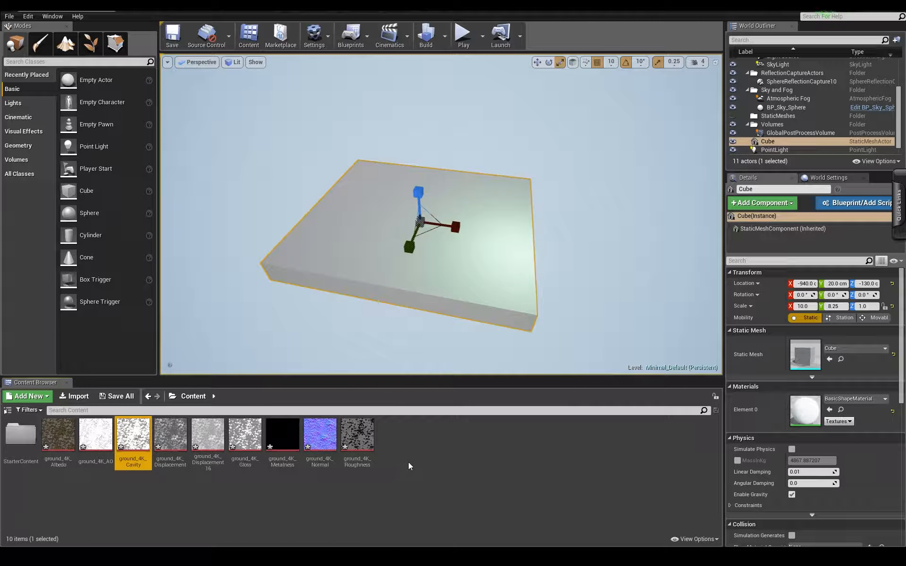
Step: Create a material named "ground" and apply it to the cube
{"action": "right_click", "coordinate": [415, 456]}
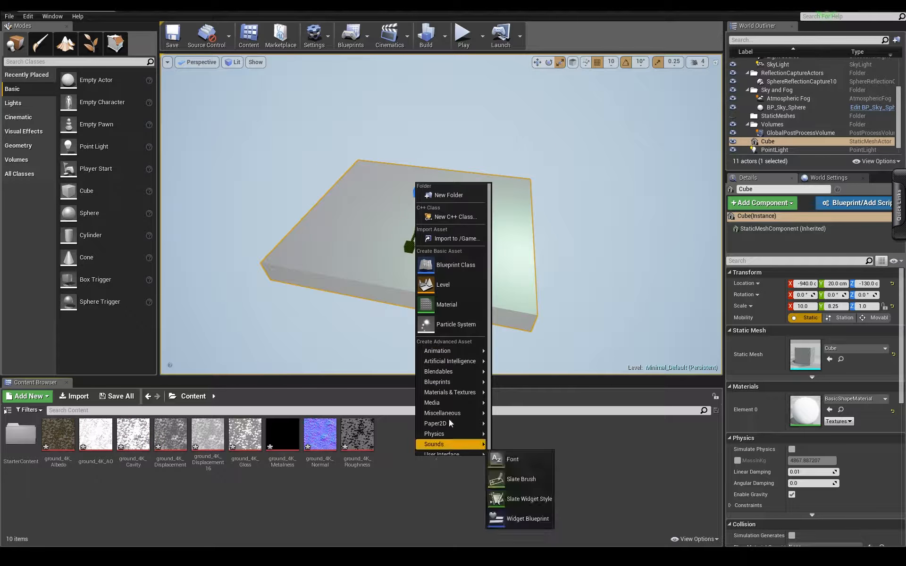
{"action": "left_click", "coordinate": [441, 306]}
{"action": "type", "text": "g"}
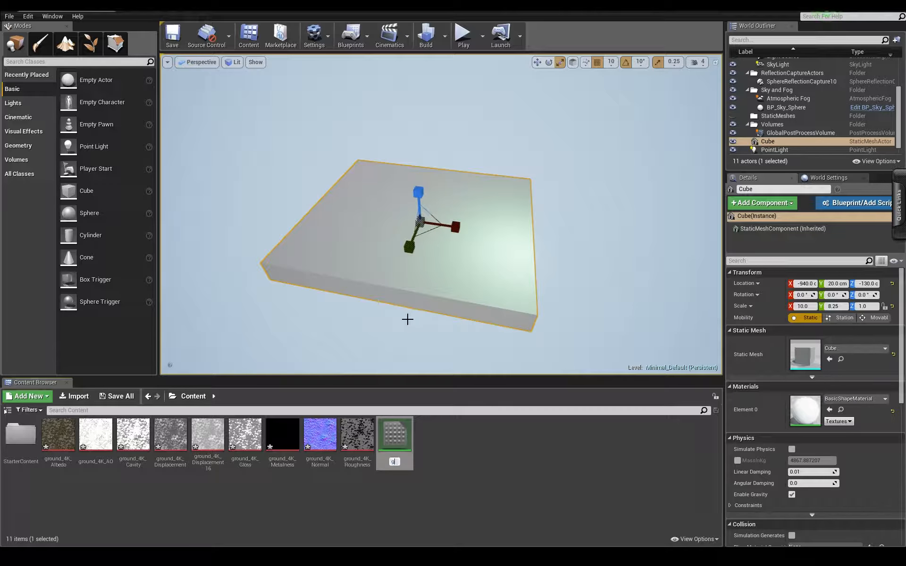
{"action": "type", "text": "round"}
{"action": "key", "text": "Return"}
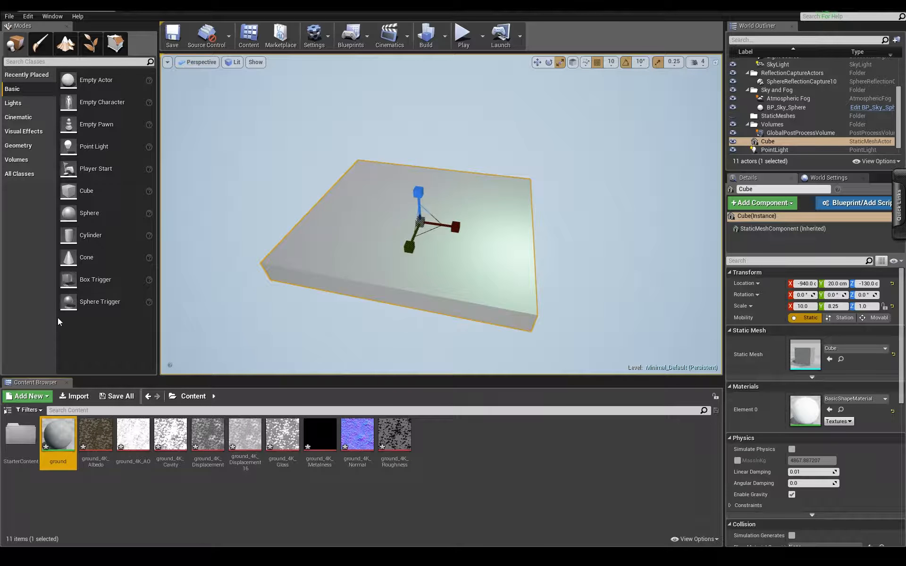
{"action": "left_click_drag", "start_coordinate": [58, 436], "coordinate": [480, 244]}
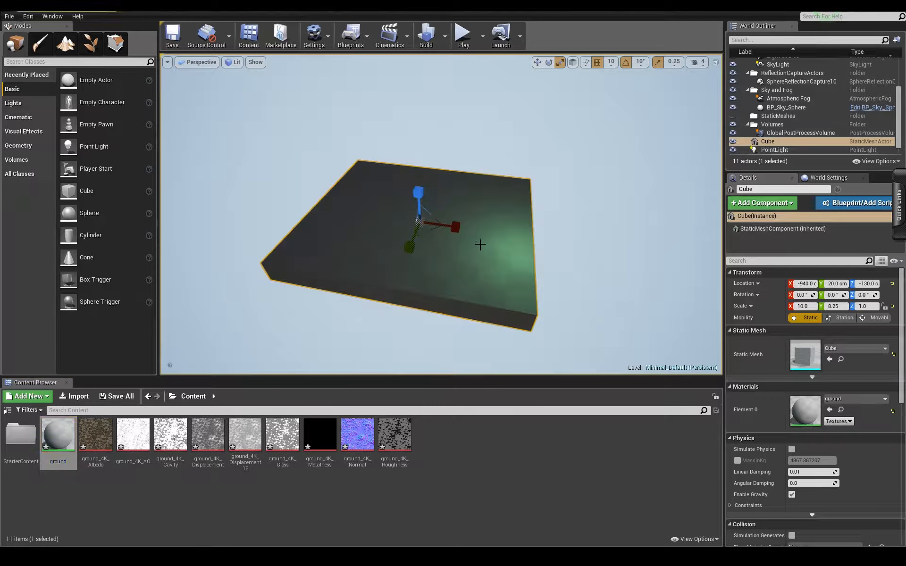
Step: Open the ground material for editing and add the ground_4K_Displacement16 texture to its graph as a Texture Sample
{"action": "double_click", "coordinate": [55, 434]}
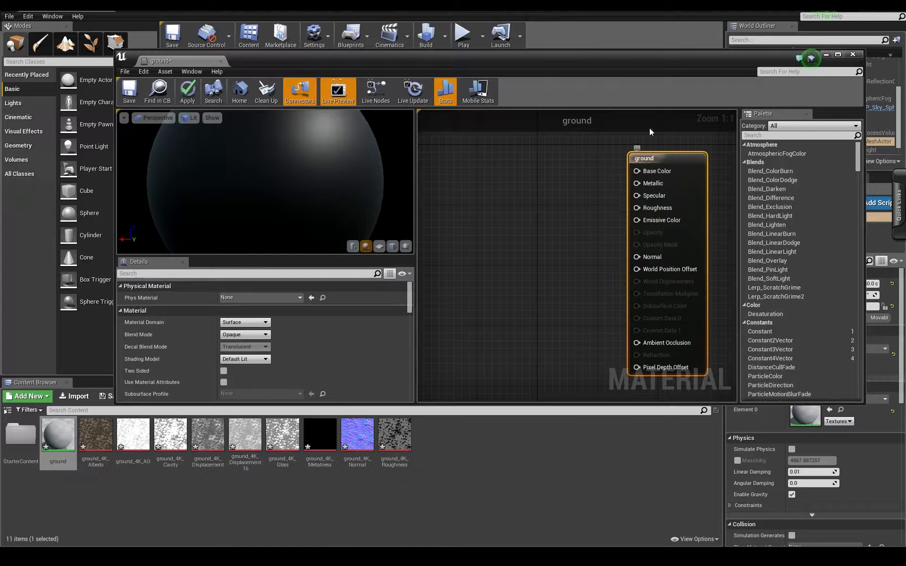
{"action": "left_click_drag", "start_coordinate": [568, 59], "coordinate": [572, 36]}
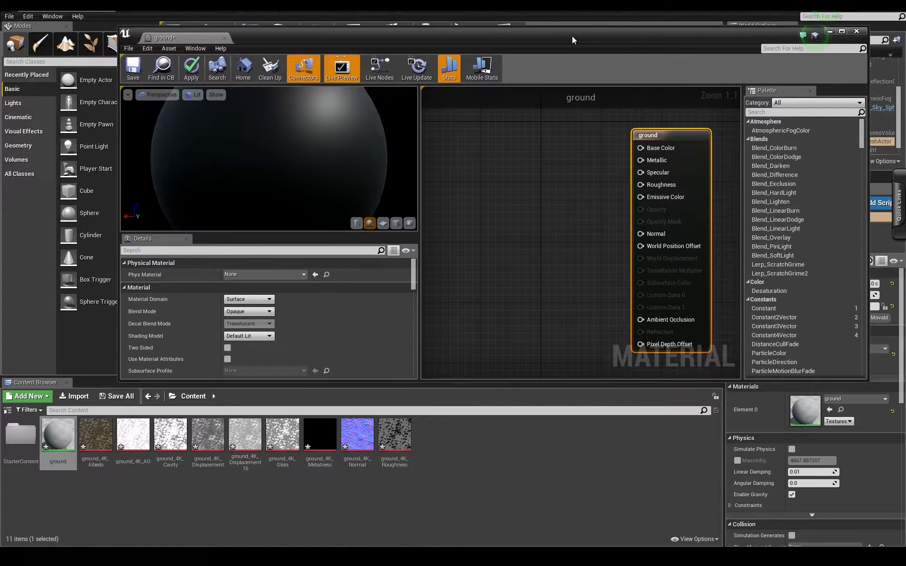
{"action": "left_click_drag", "start_coordinate": [665, 133], "coordinate": [635, 126]}
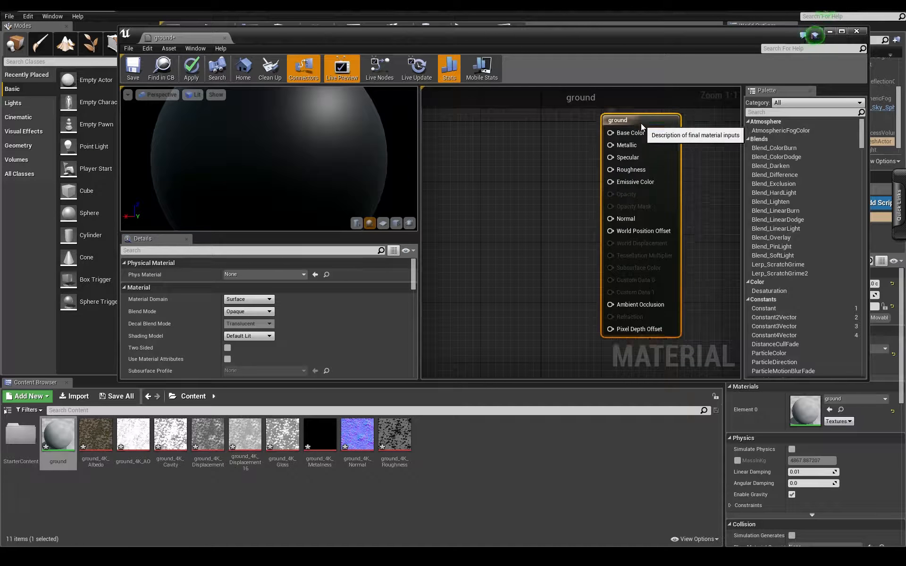
{"action": "left_click", "coordinate": [272, 499]}
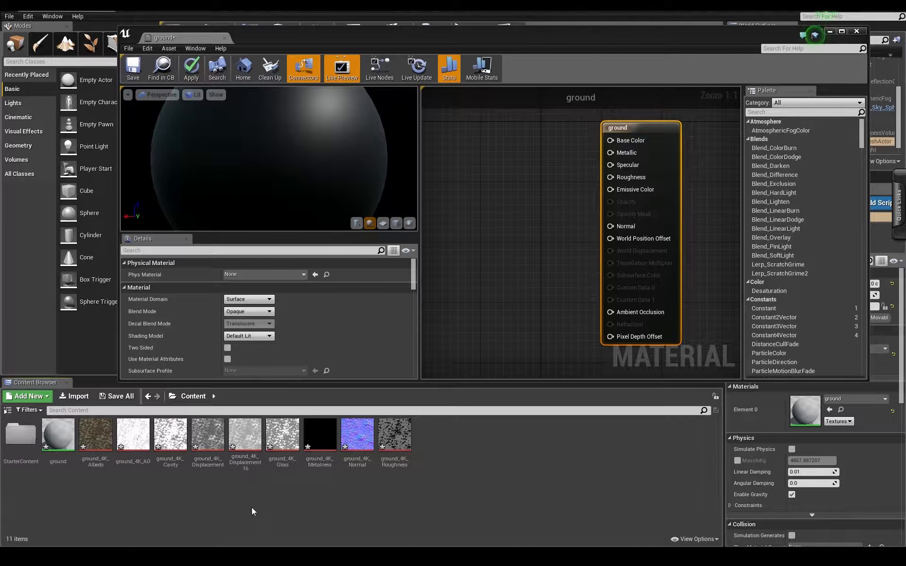
{"action": "left_click_drag", "start_coordinate": [244, 435], "coordinate": [466, 241]}
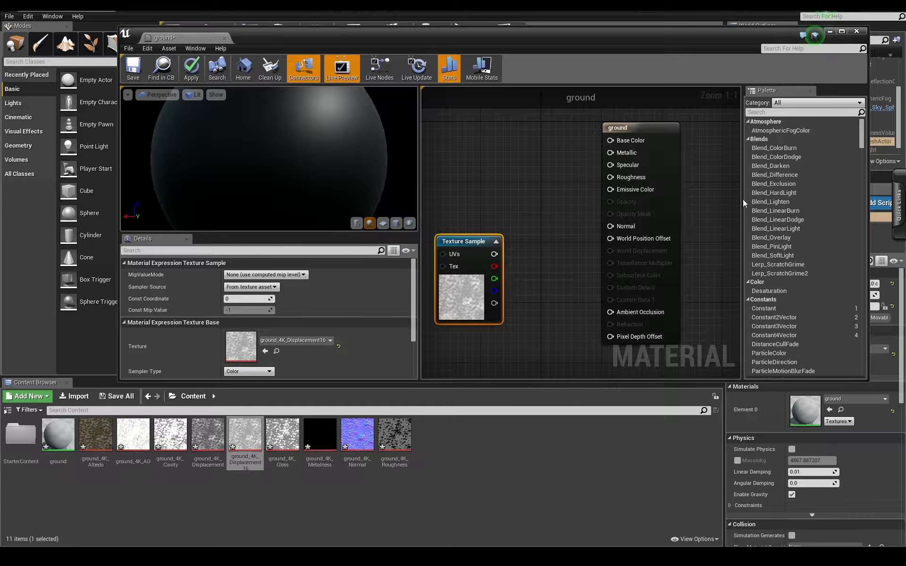
Step: Find the VertexNormalWS expression and add it to the graph above the Texture Sample
{"action": "left_click", "coordinate": [780, 112]}
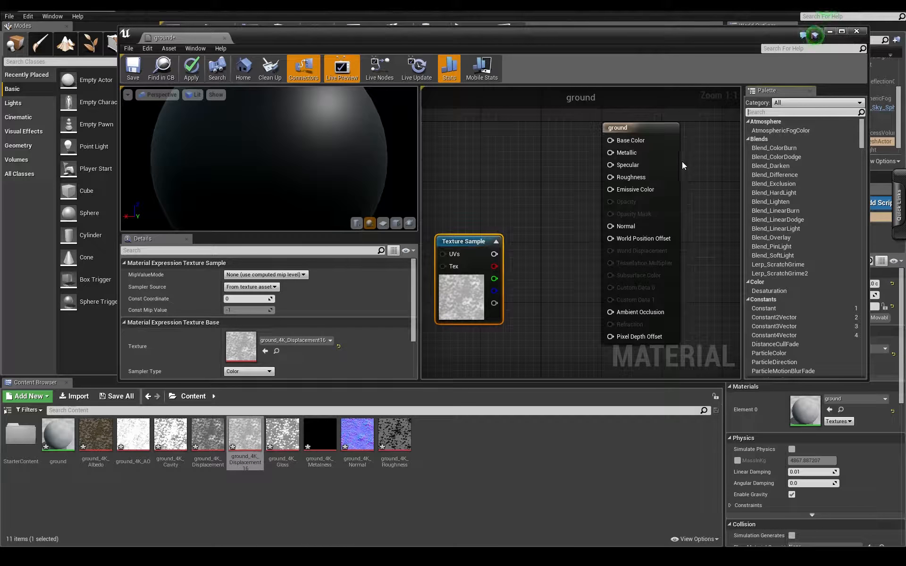
{"action": "type", "text": "vert"}
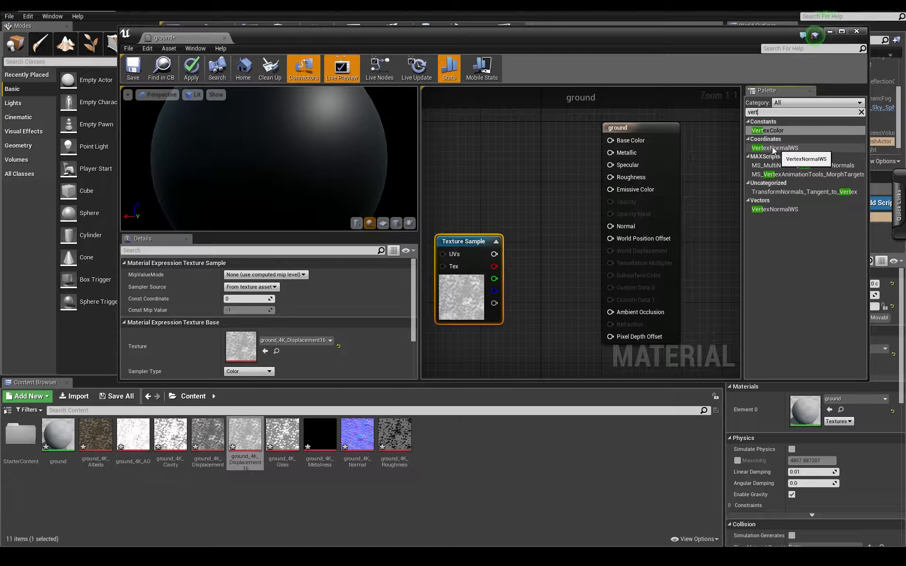
{"action": "left_click_drag", "start_coordinate": [774, 152], "coordinate": [507, 177]}
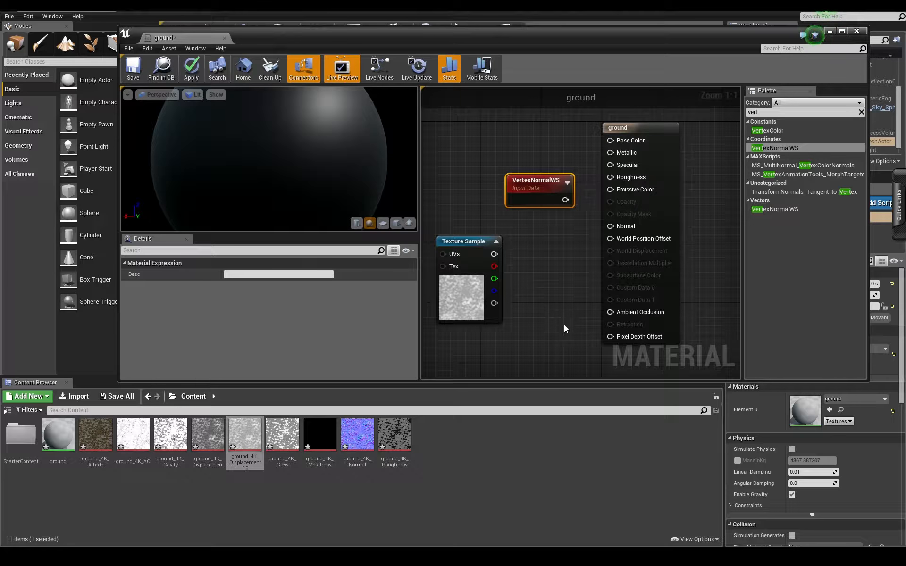
Step: Add two Multiply nodes and a Constant node between the Texture Sample and the ground material node
{"action": "left_click", "coordinate": [529, 268]}
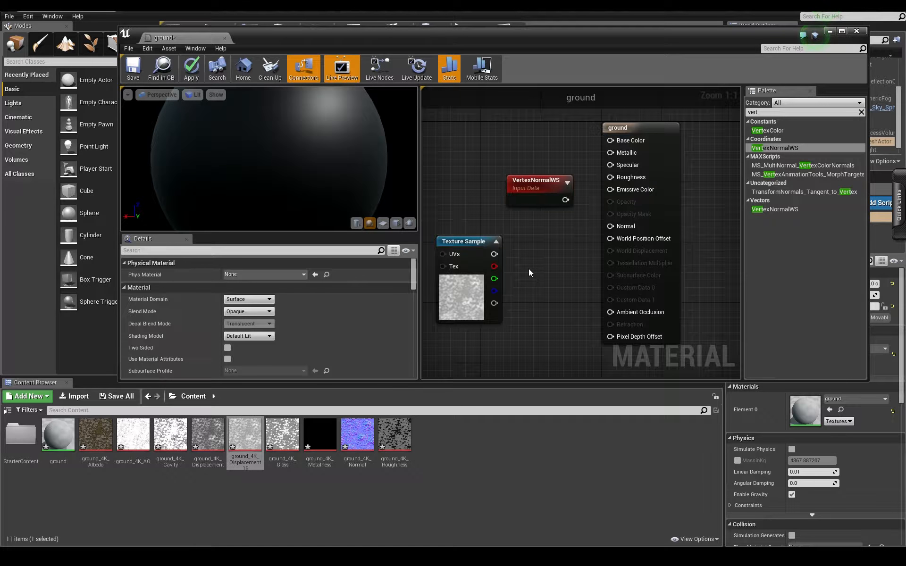
{"action": "left_click", "coordinate": [536, 235]}
{"action": "left_click", "coordinate": [552, 305]}
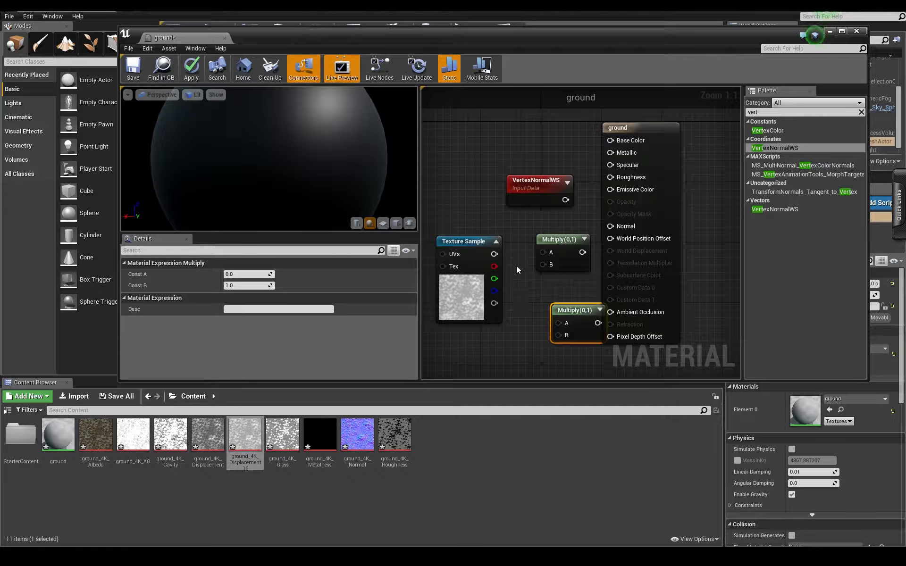
{"action": "left_click", "coordinate": [520, 295]}
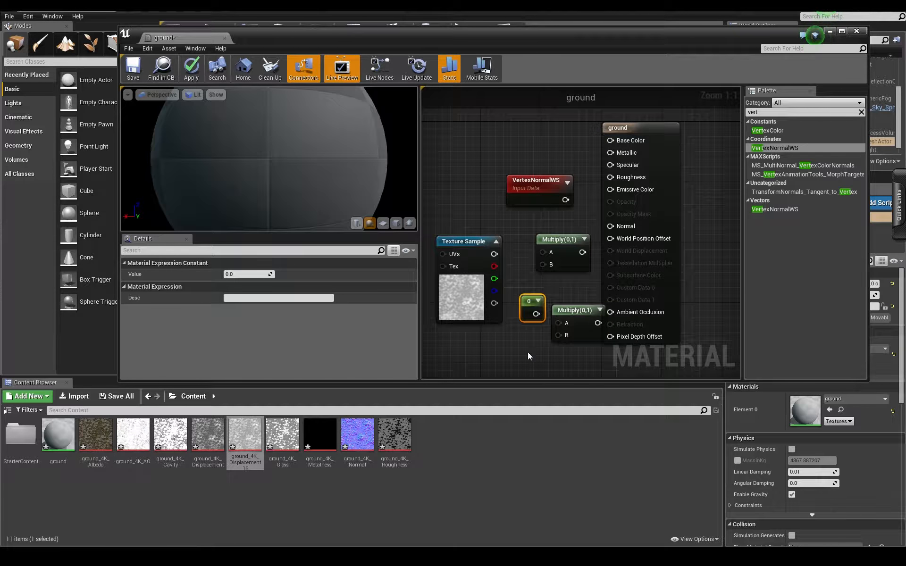
Step: Maximize the material editor and enlarge the graph area, moving the ground node away from the other nodes
{"action": "left_click", "coordinate": [482, 237]}
{"action": "left_click_drag", "start_coordinate": [482, 237], "coordinate": [475, 207]}
{"action": "left_click_drag", "start_coordinate": [666, 133], "coordinate": [698, 127]}
{"action": "double_click", "coordinate": [600, 38]}
{"action": "left_click_drag", "start_coordinate": [646, 98], "coordinate": [697, 167]}
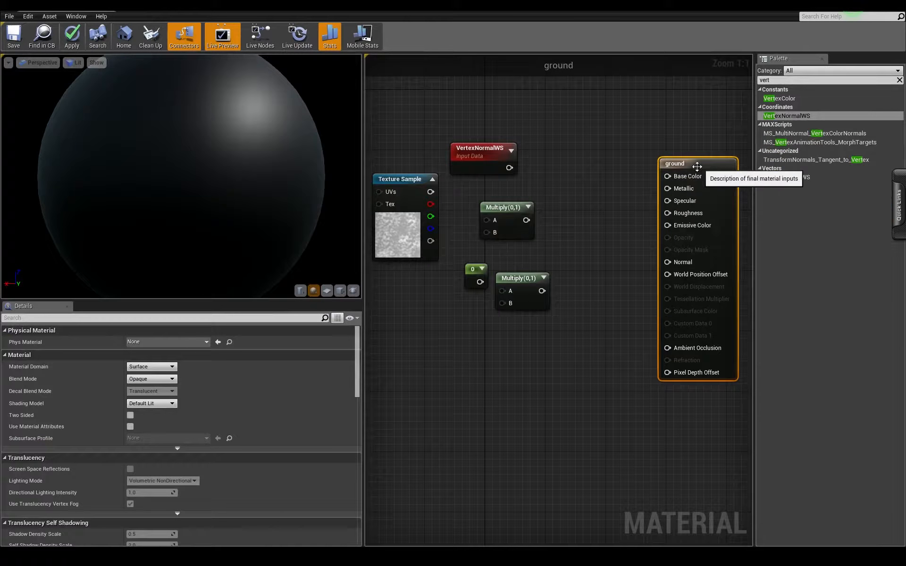
{"action": "left_click_drag", "start_coordinate": [364, 260], "coordinate": [265, 260]}
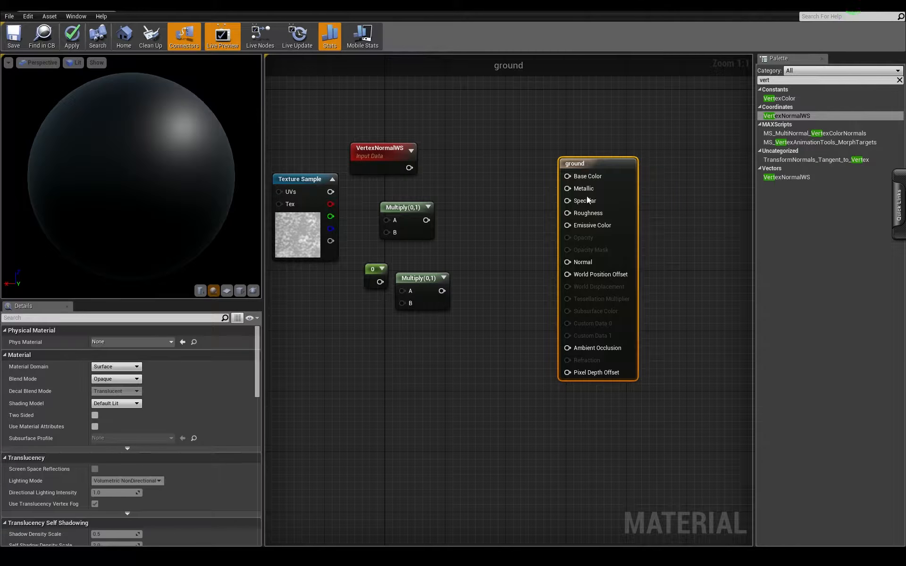
Step: Space out the ground node, VertexNormalWS and the second Multiply node to make room for wiring
{"action": "left_click_drag", "start_coordinate": [604, 164], "coordinate": [642, 163]}
{"action": "left_click_drag", "start_coordinate": [381, 150], "coordinate": [470, 135]}
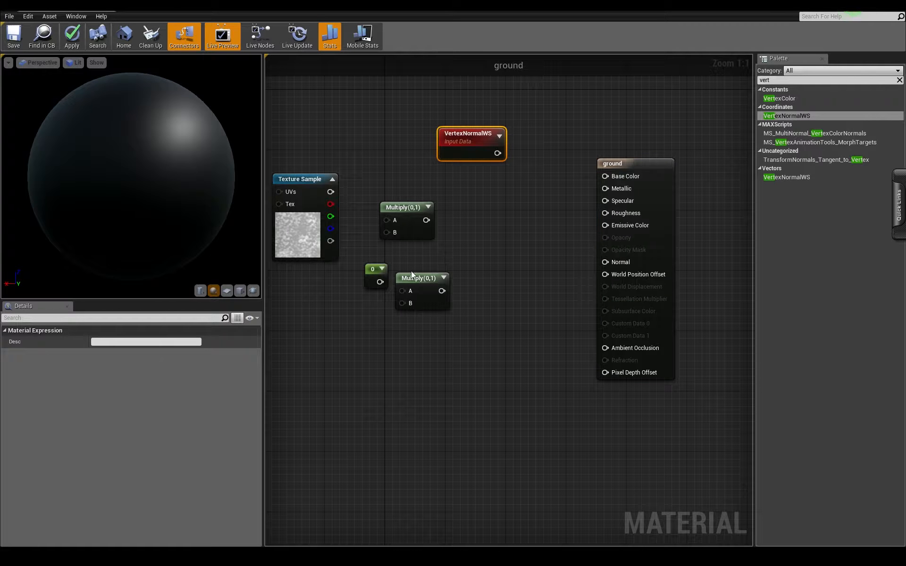
{"action": "left_click_drag", "start_coordinate": [412, 273], "coordinate": [521, 263]}
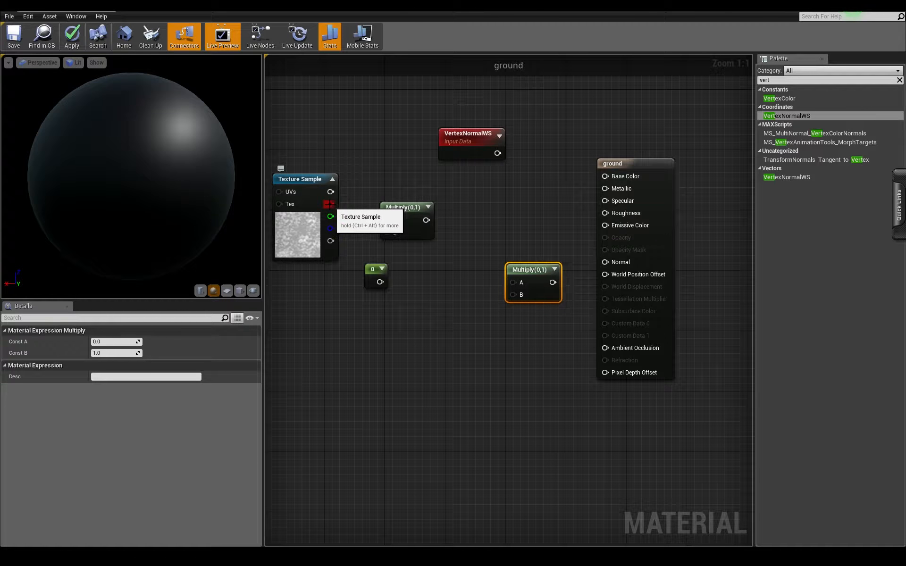
Step: Multiply the displacement texture's red channel by the constant, and wire VertexNormalWS and that product into A and B of the second Multiply
{"action": "left_click_drag", "start_coordinate": [330, 205], "coordinate": [386, 220]}
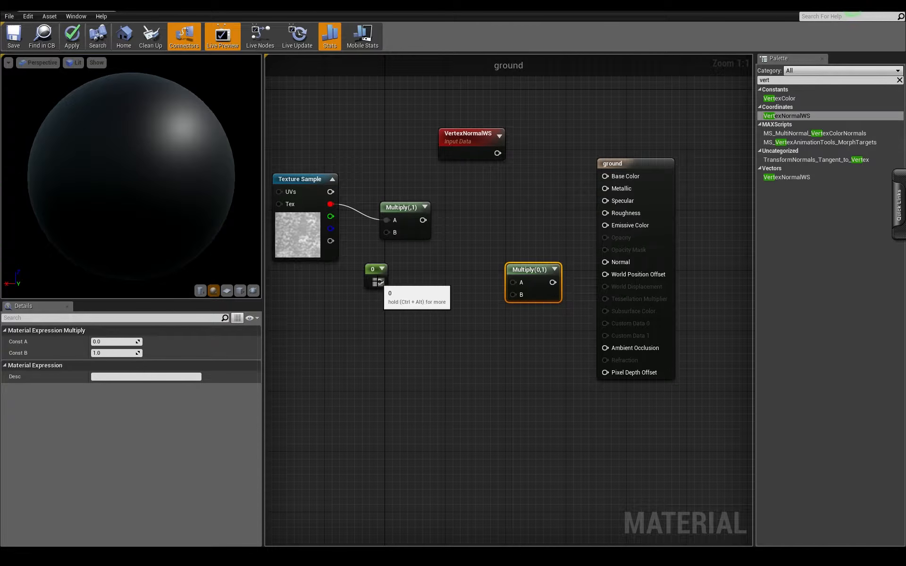
{"action": "left_click_drag", "start_coordinate": [380, 282], "coordinate": [506, 249]}
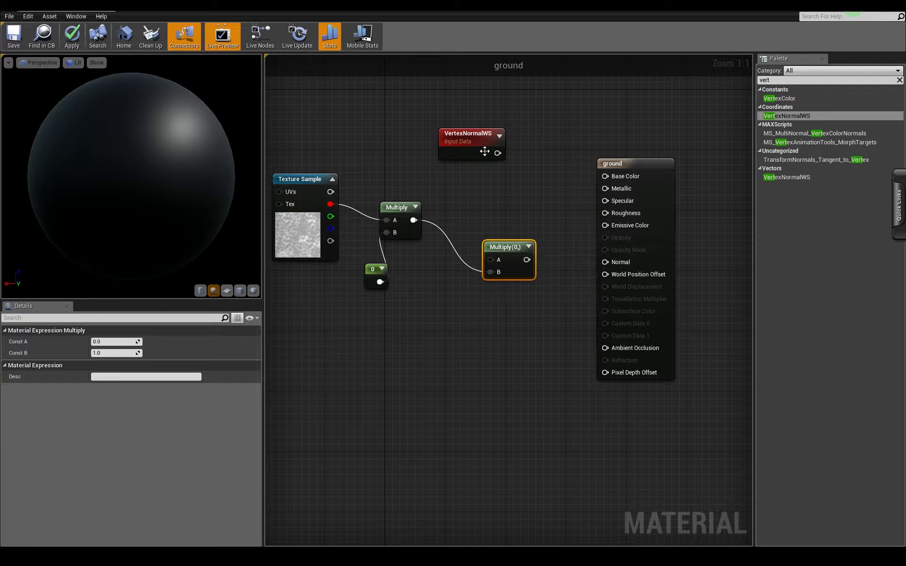
{"action": "left_click_drag", "start_coordinate": [484, 151], "coordinate": [490, 260]}
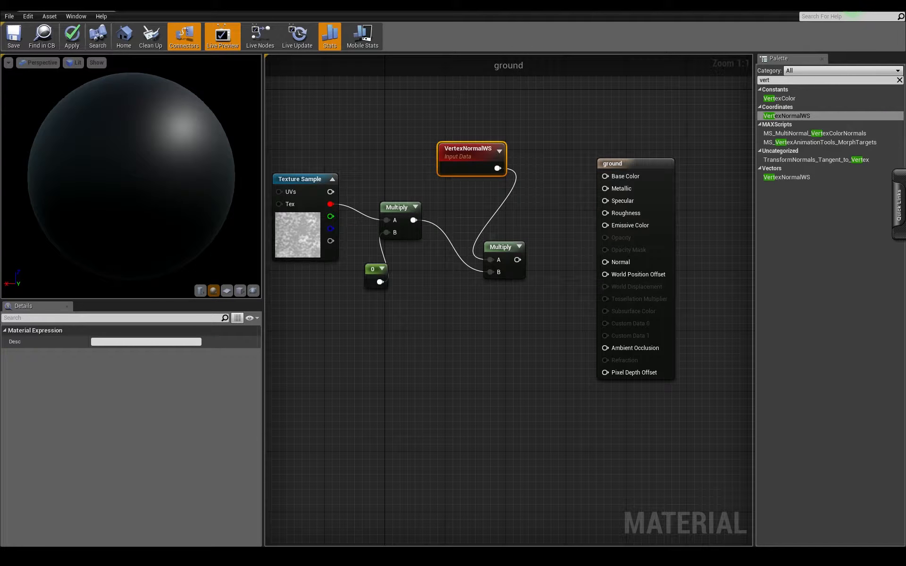
Step: Set the ground material's D3D11 tessellation mode to PN Triangles, and apply it with the second Multiply wired into World Displacement
{"action": "left_click", "coordinate": [646, 163]}
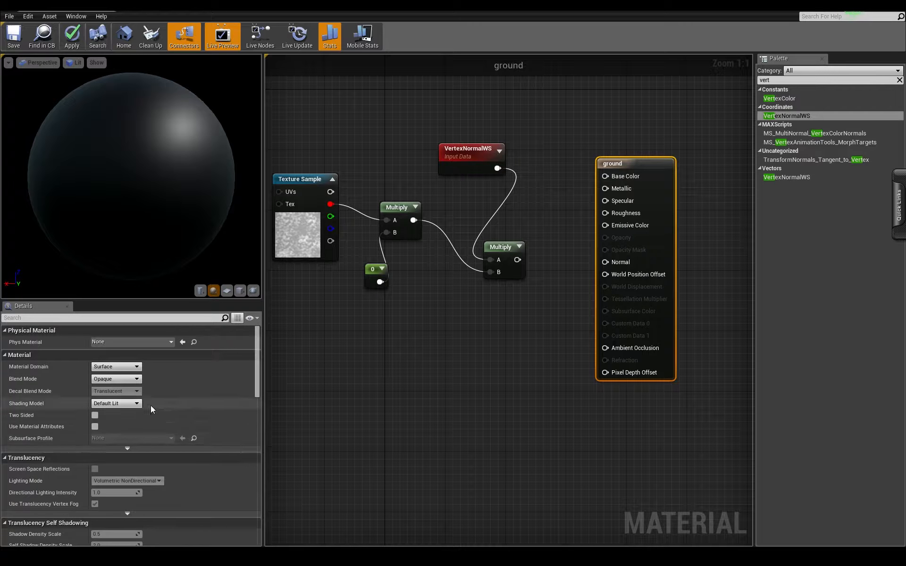
{"action": "scroll", "coordinate": [156, 407], "scroll_direction": "down", "scroll_amount": 4}
{"action": "scroll", "coordinate": [158, 409], "scroll_direction": "down", "scroll_amount": 10}
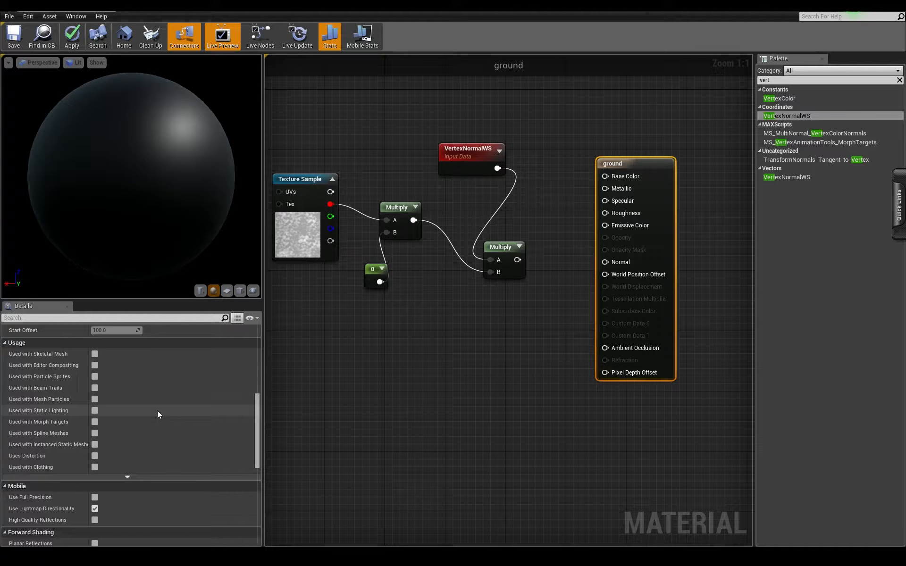
{"action": "scroll", "coordinate": [146, 422], "scroll_direction": "down", "scroll_amount": 3}
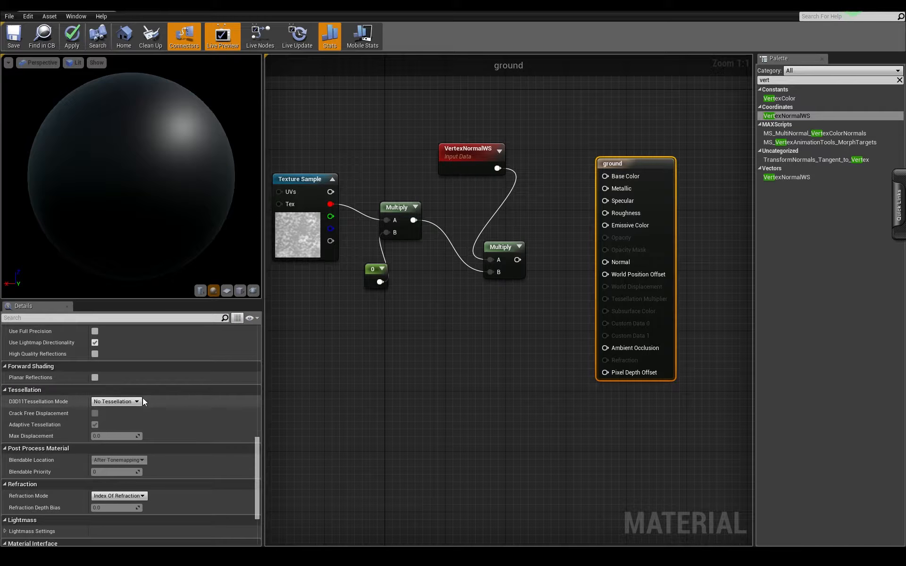
{"action": "left_click", "coordinate": [122, 402]}
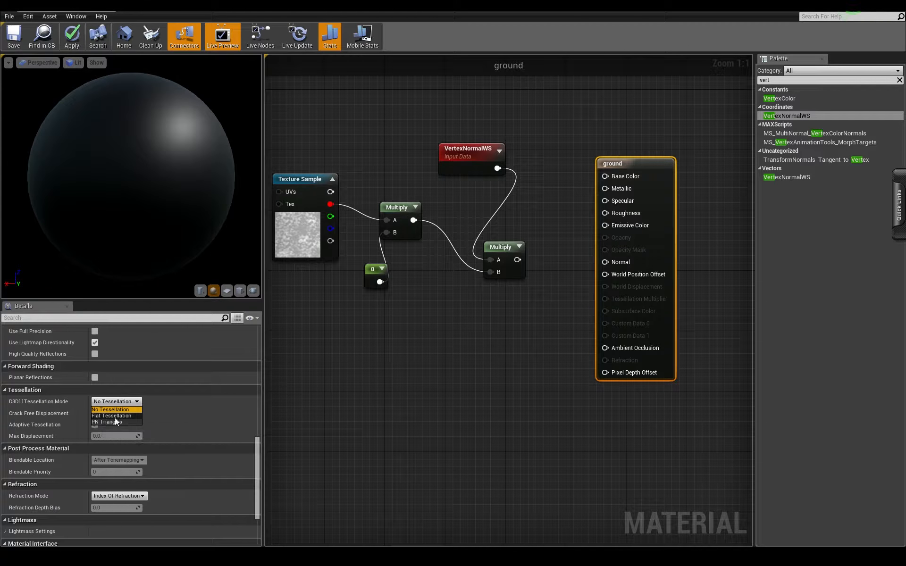
{"action": "left_click", "coordinate": [115, 421]}
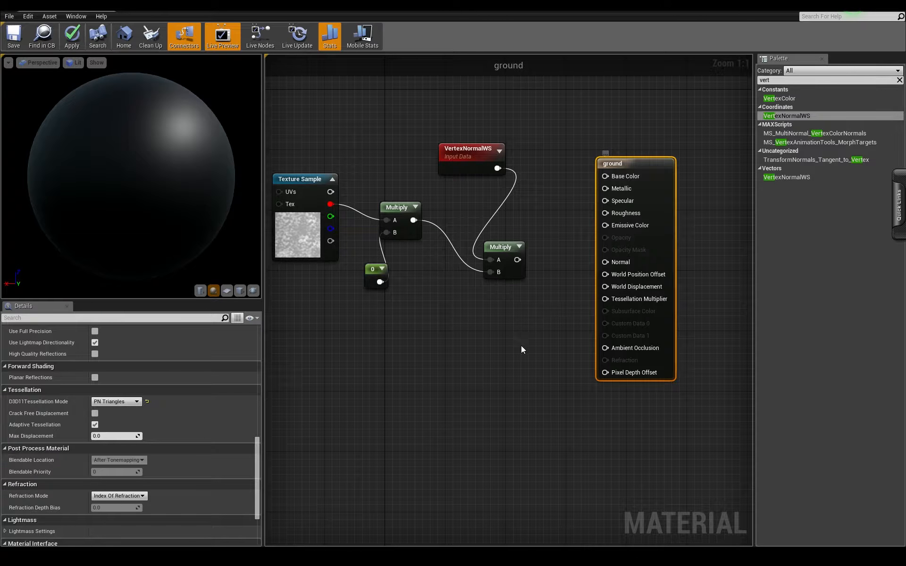
{"action": "left_click_drag", "start_coordinate": [517, 259], "coordinate": [607, 290]}
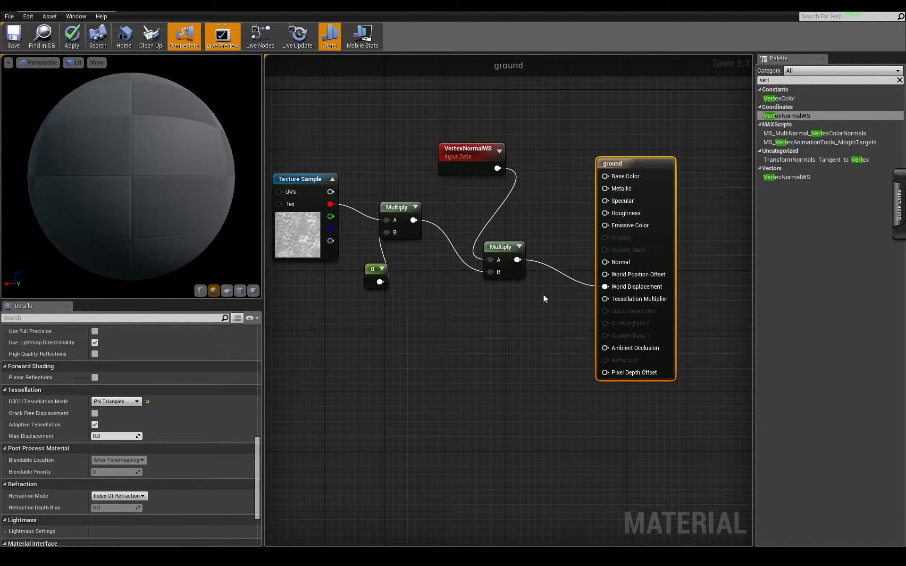
{"action": "left_click", "coordinate": [72, 38]}
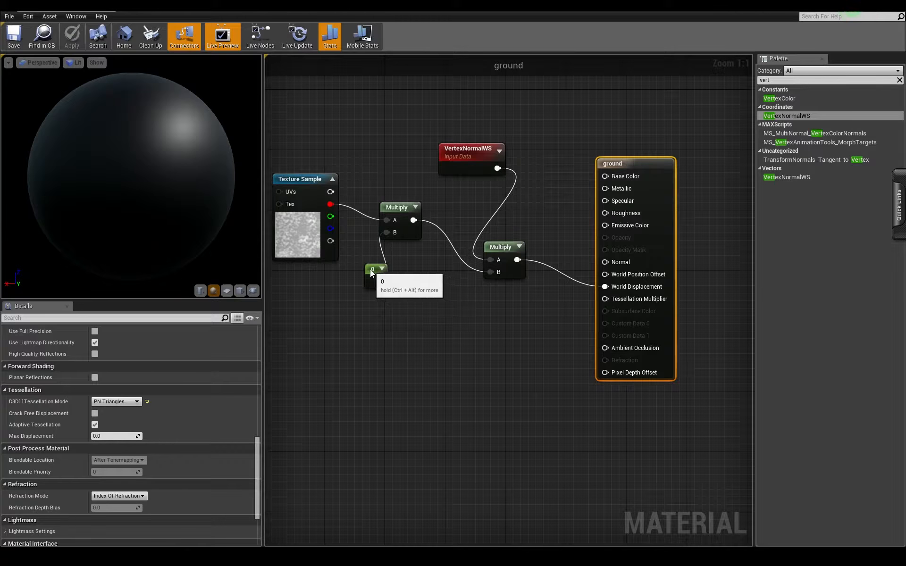
Step: Move the existing Constant clear of the first Multiply, and feed a new Constant into the ground node's Tessellation Multiplier
{"action": "left_click_drag", "start_coordinate": [370, 270], "coordinate": [347, 286]}
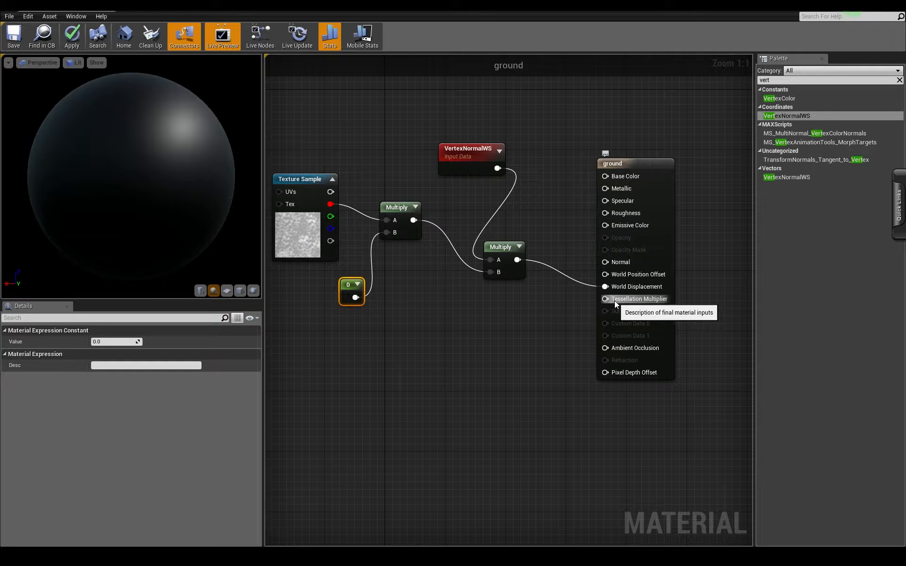
{"action": "left_click", "coordinate": [532, 327]}
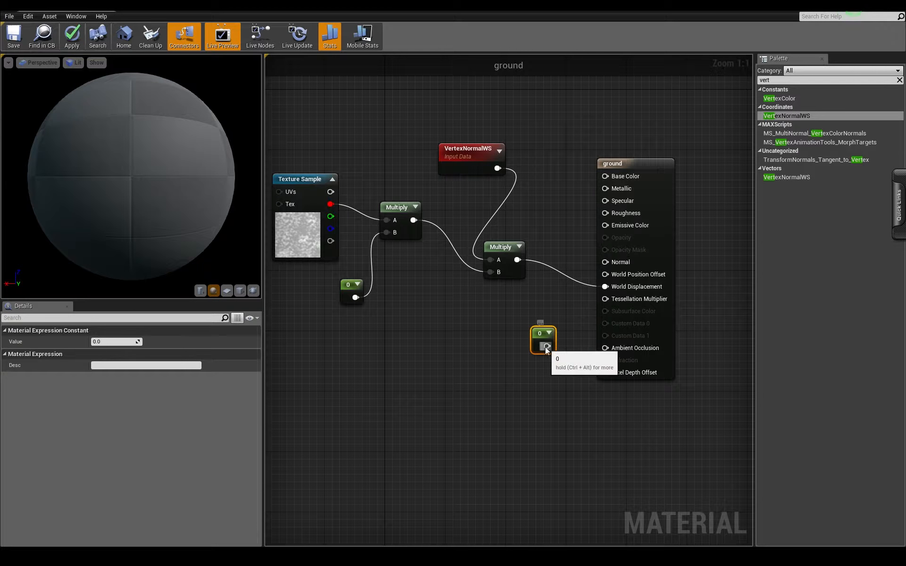
{"action": "left_click_drag", "start_coordinate": [546, 345], "coordinate": [605, 299]}
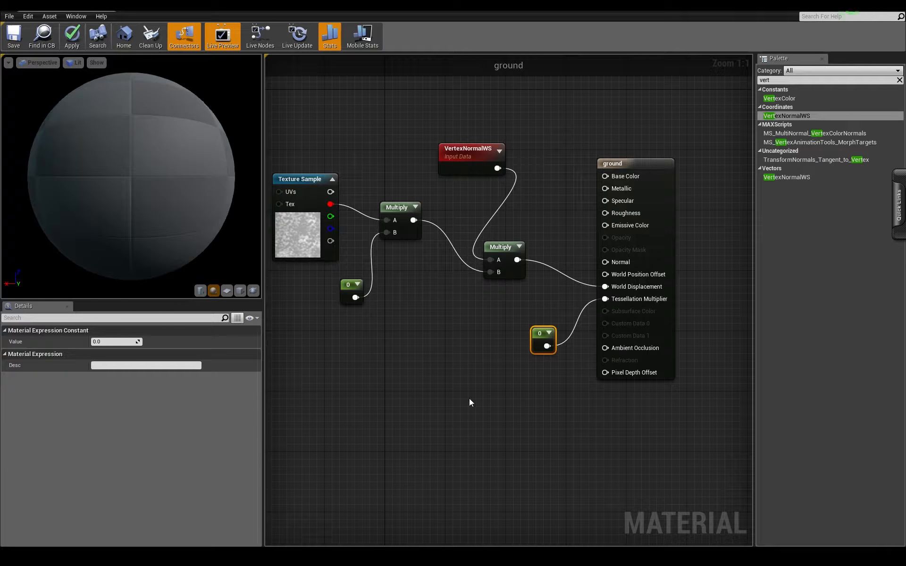
Step: Try a value of 10 for the constant feeding the first Multiply and inspect the displacement on the preview sphere
{"action": "left_click", "coordinate": [357, 288]}
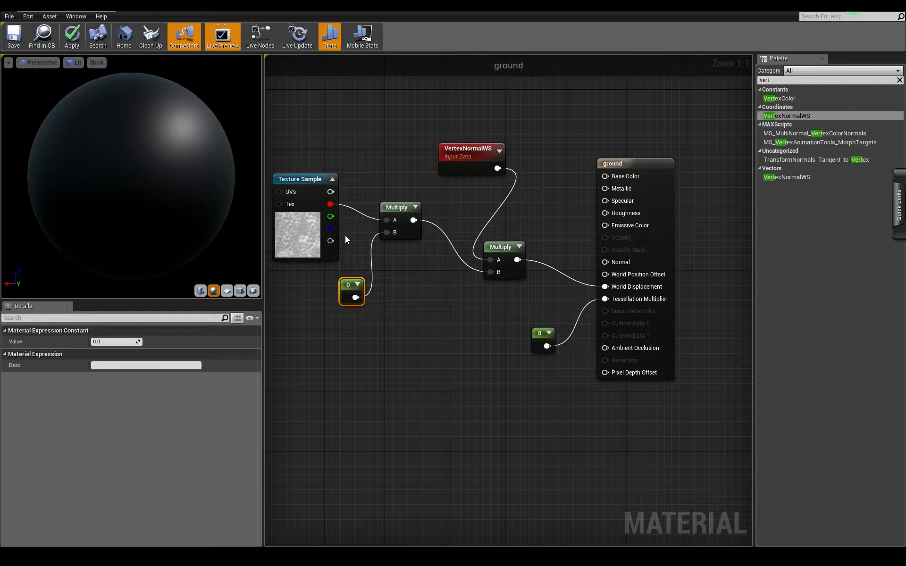
{"action": "left_click", "coordinate": [115, 341]}
{"action": "type", "text": "10"}
{"action": "key", "text": "Return"}
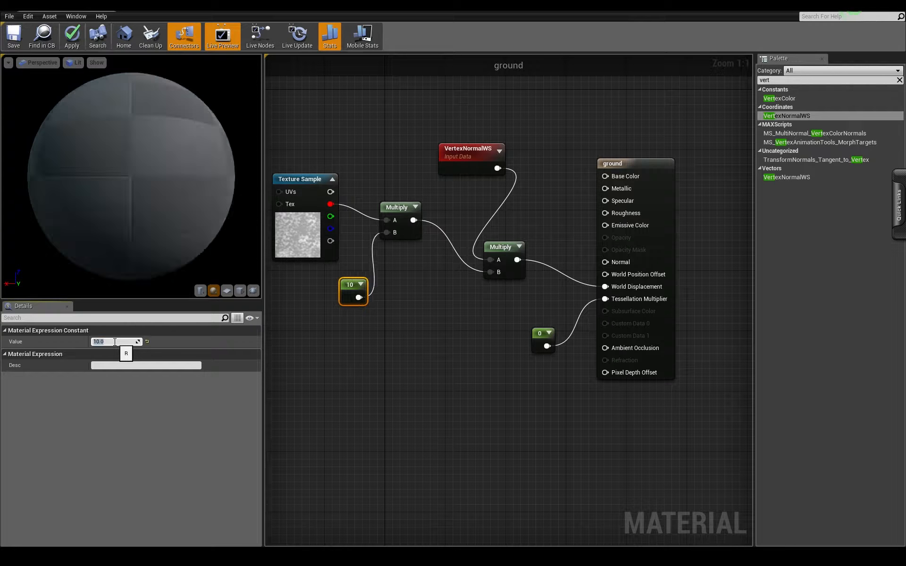
{"action": "left_click_drag", "start_coordinate": [135, 239], "coordinate": [120, 257]}
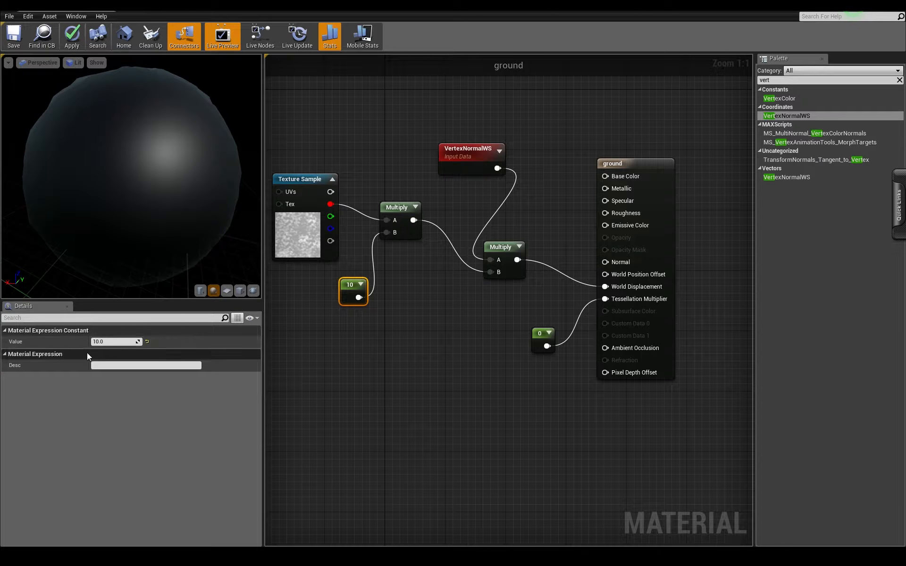
Step: Set the constant feeding the first Multiply to 20 and inspect the preview sphere from another angle
{"action": "left_click", "coordinate": [113, 341]}
{"action": "type", "text": "20"}
{"action": "key", "text": "Return"}
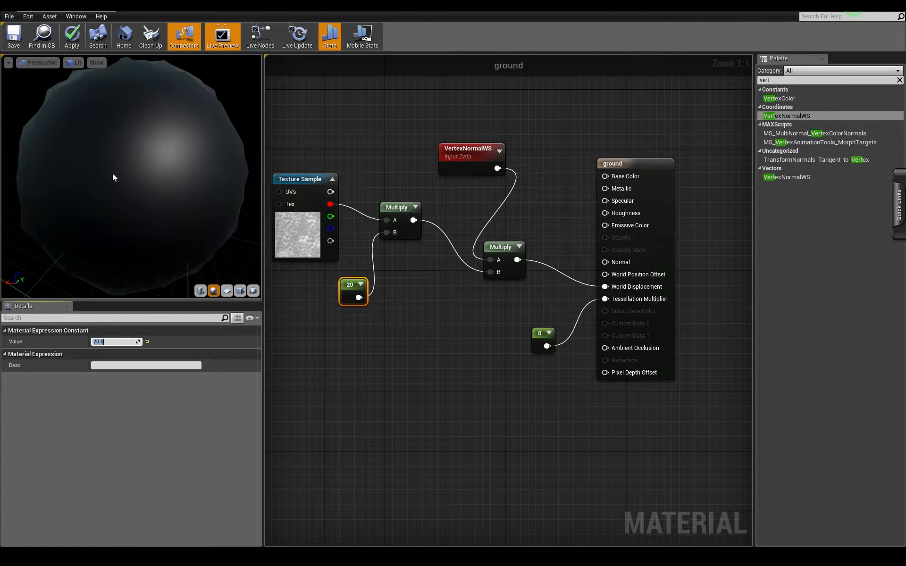
{"action": "left_click_drag", "start_coordinate": [112, 173], "coordinate": [201, 227]}
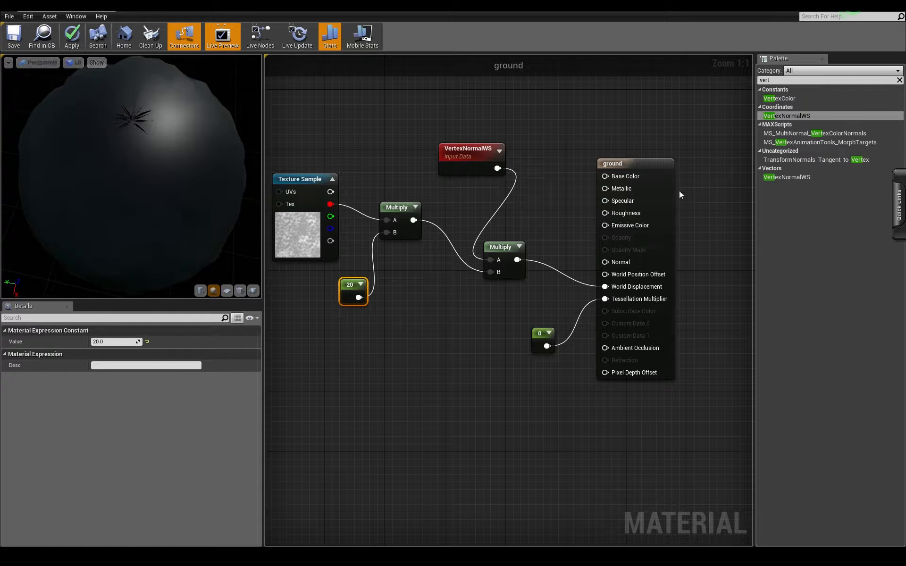
Step: Enable Crack Free Displacement in the ground material's tessellation settings and check the preview sphere
{"action": "left_click", "coordinate": [637, 165]}
{"action": "scroll", "coordinate": [174, 423], "scroll_direction": "down", "scroll_amount": 15}
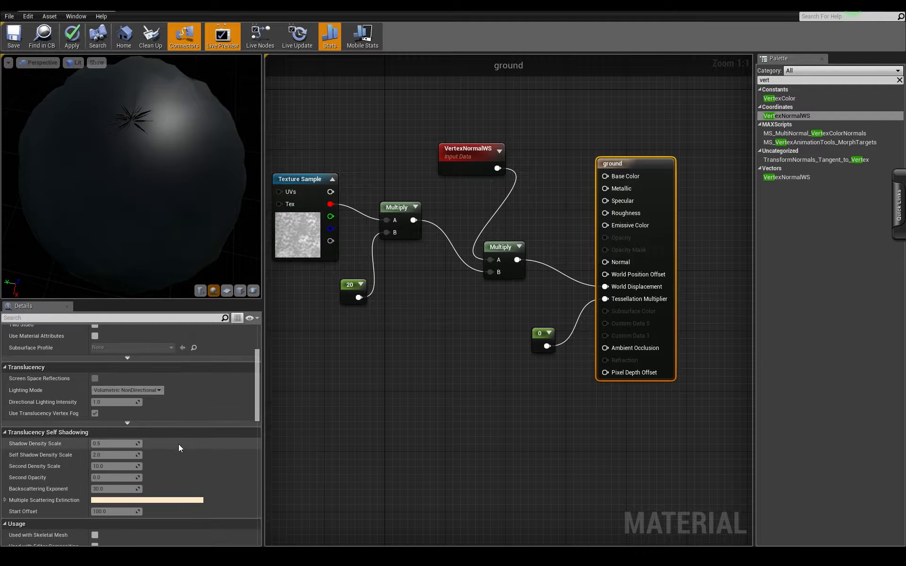
{"action": "scroll", "coordinate": [137, 453], "scroll_direction": "up", "scroll_amount": 2}
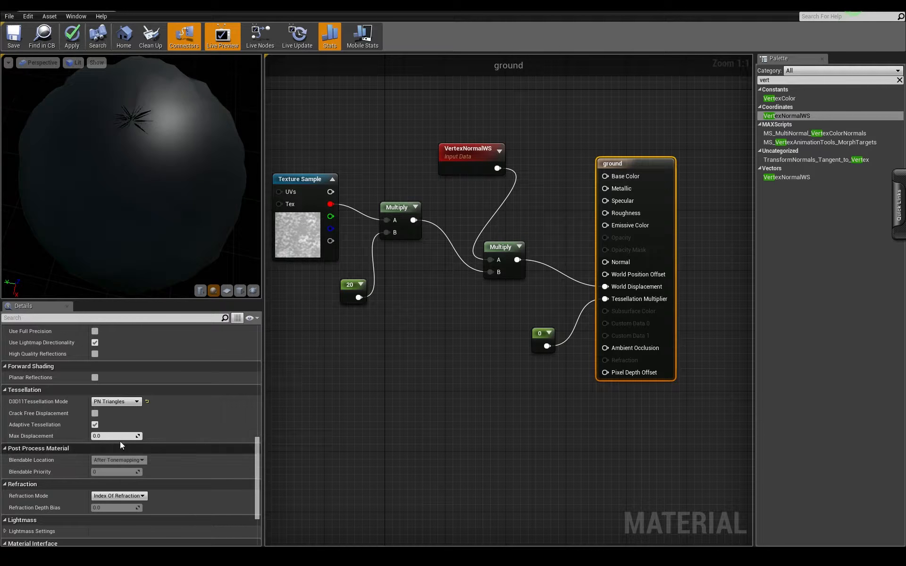
{"action": "left_click", "coordinate": [94, 414]}
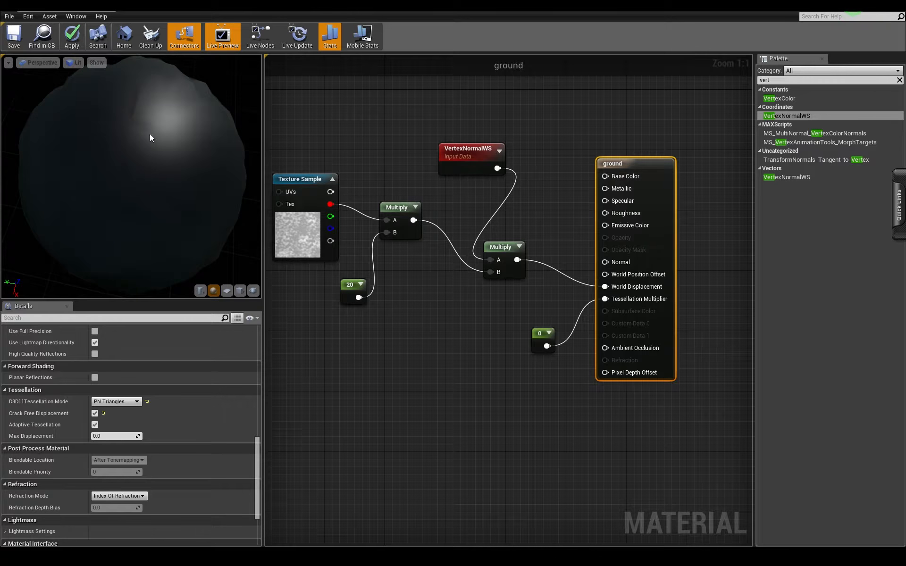
{"action": "left_click_drag", "start_coordinate": [150, 137], "coordinate": [118, 140]}
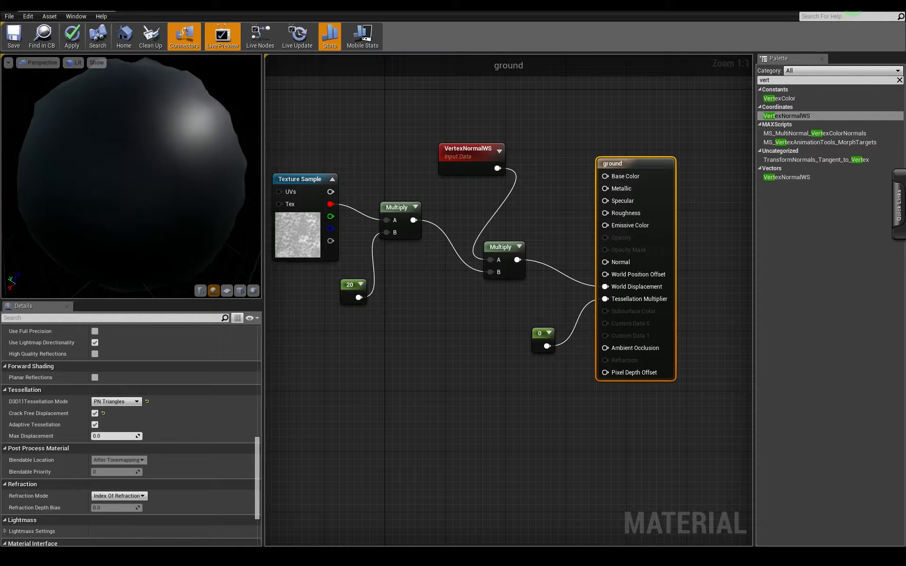
Step: Set the constant feeding Tessellation Multiplier to 100 and inspect the preview sphere's surface
{"action": "left_click", "coordinate": [541, 337]}
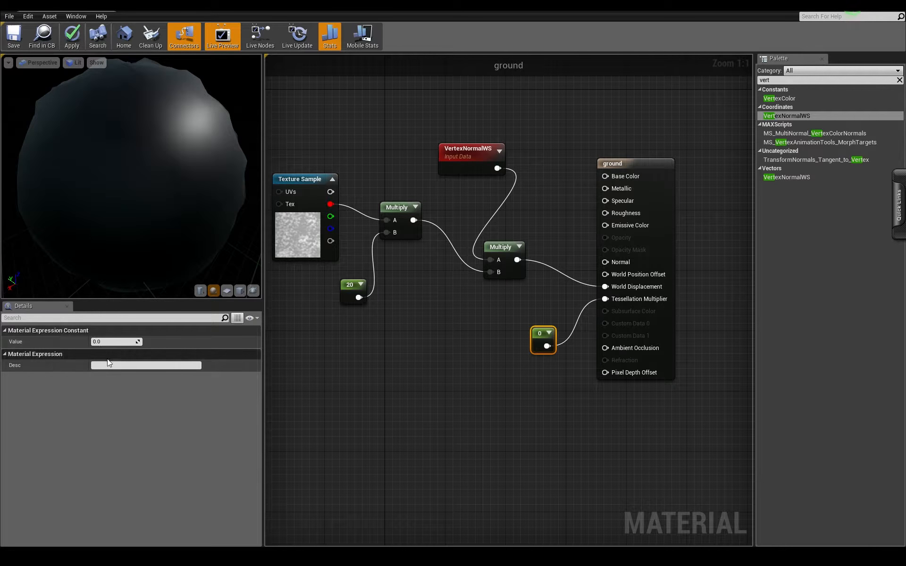
{"action": "left_click", "coordinate": [103, 344]}
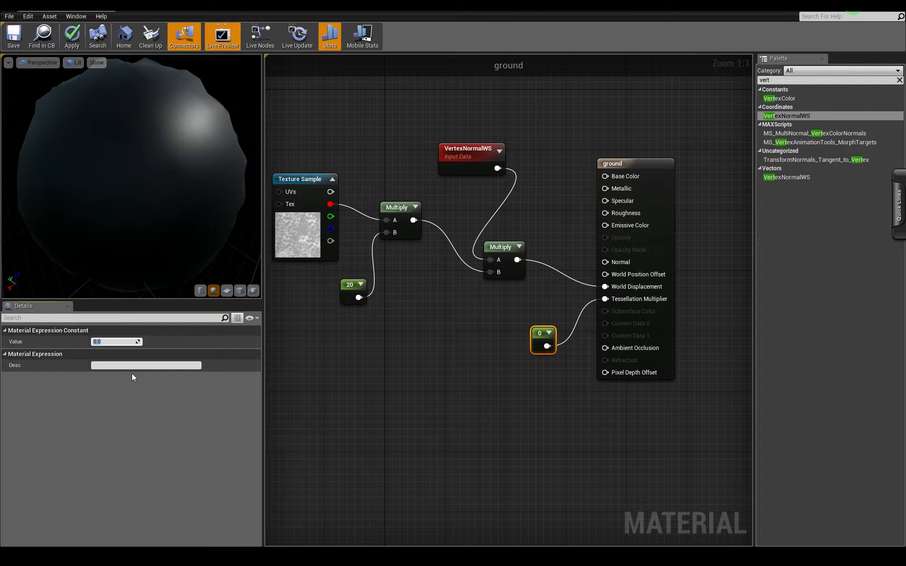
{"action": "type", "text": "100"}
{"action": "key", "text": "Return"}
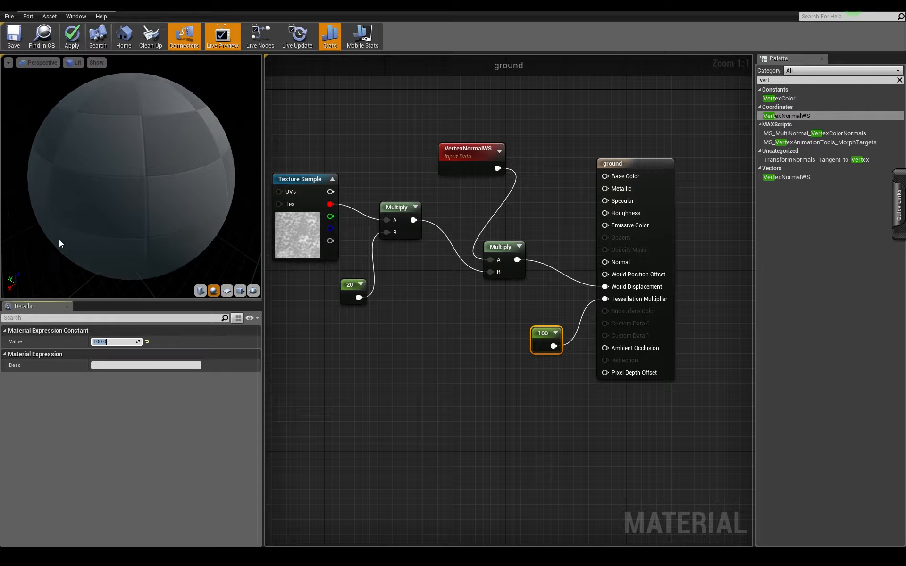
{"action": "left_click_drag", "start_coordinate": [144, 214], "coordinate": [76, 143]}
Step: Try 200 for the Tessellation Multiplier constant, compare the preview sphere, and restore the value to 100
{"action": "left_click", "coordinate": [114, 339]}
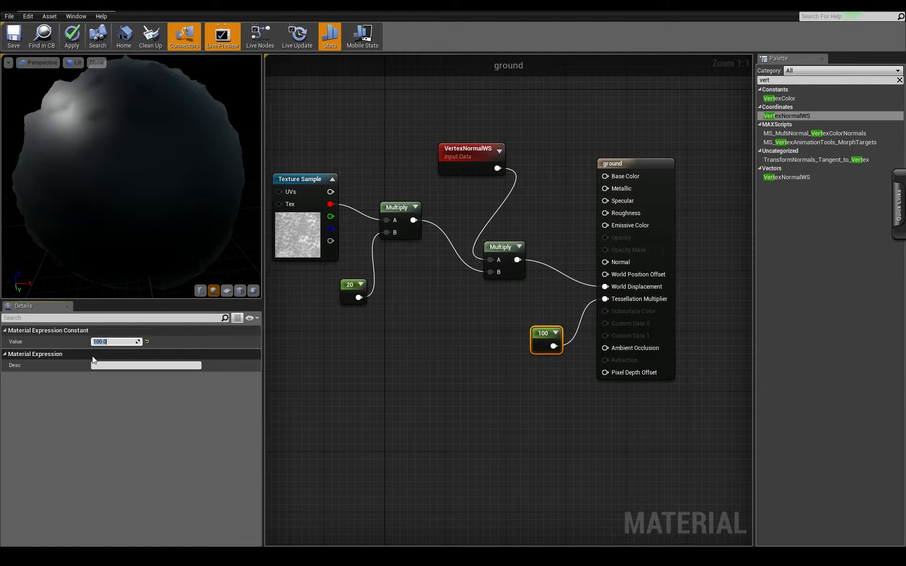
{"action": "type", "text": "200"}
{"action": "key", "text": "Return"}
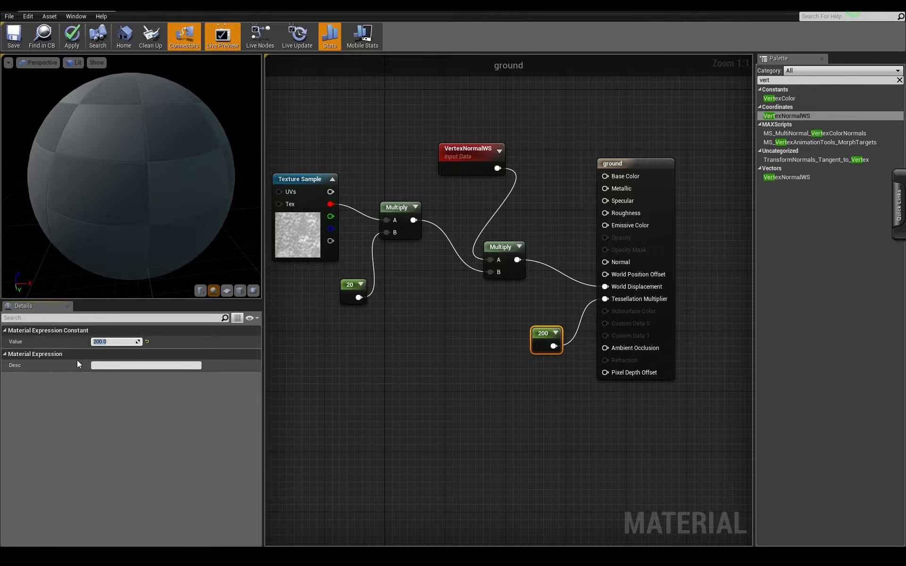
{"action": "left_click_drag", "start_coordinate": [101, 152], "coordinate": [77, 142]}
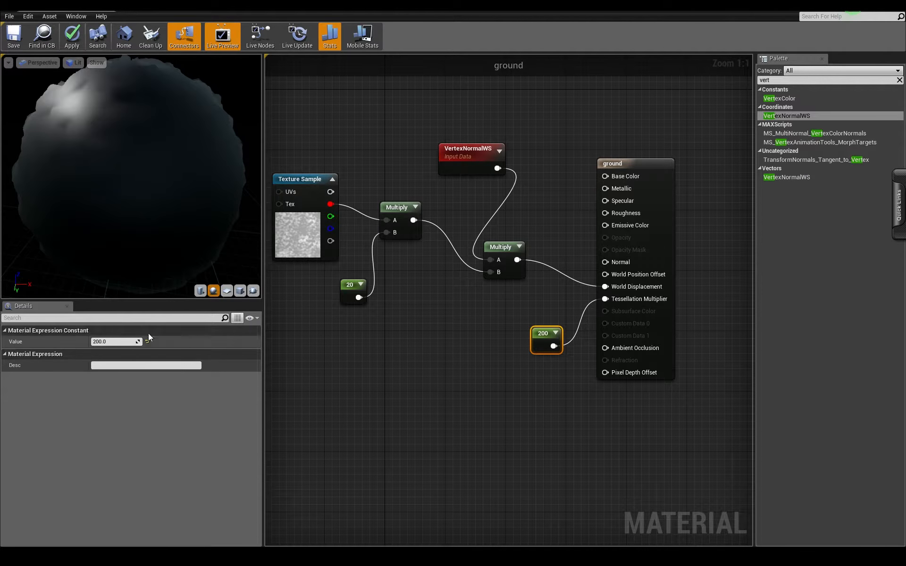
{"action": "left_click", "coordinate": [112, 341]}
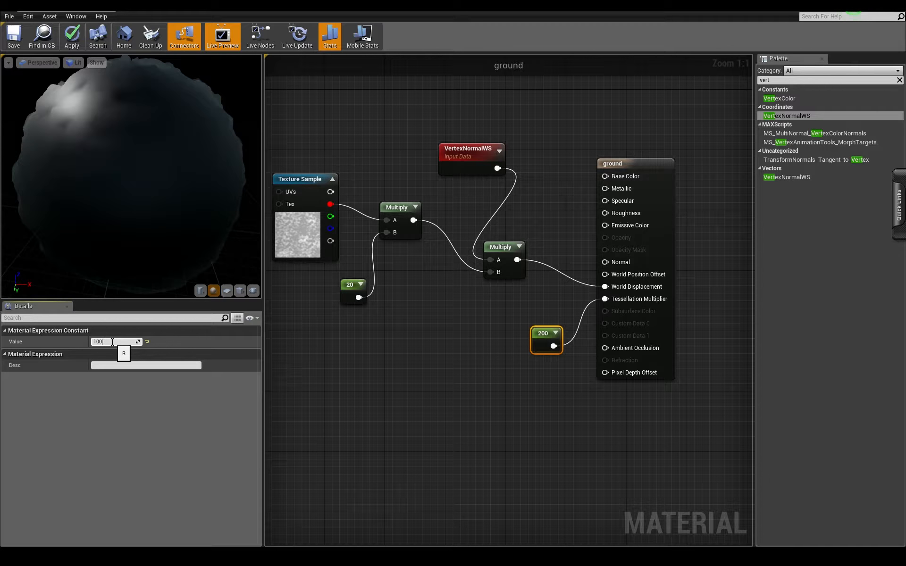
{"action": "type", "text": "100"}
{"action": "key", "text": "Return"}
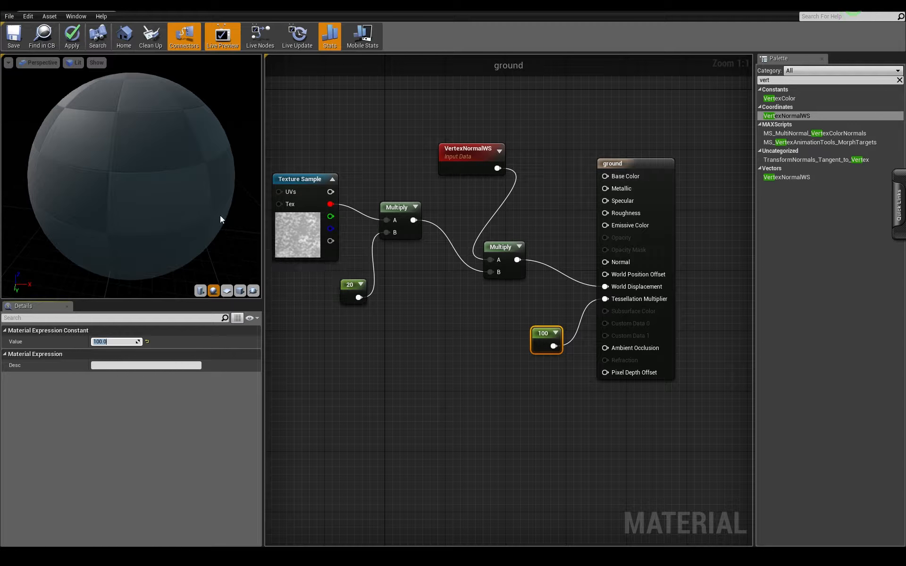
{"action": "left_click_drag", "start_coordinate": [172, 185], "coordinate": [125, 155]}
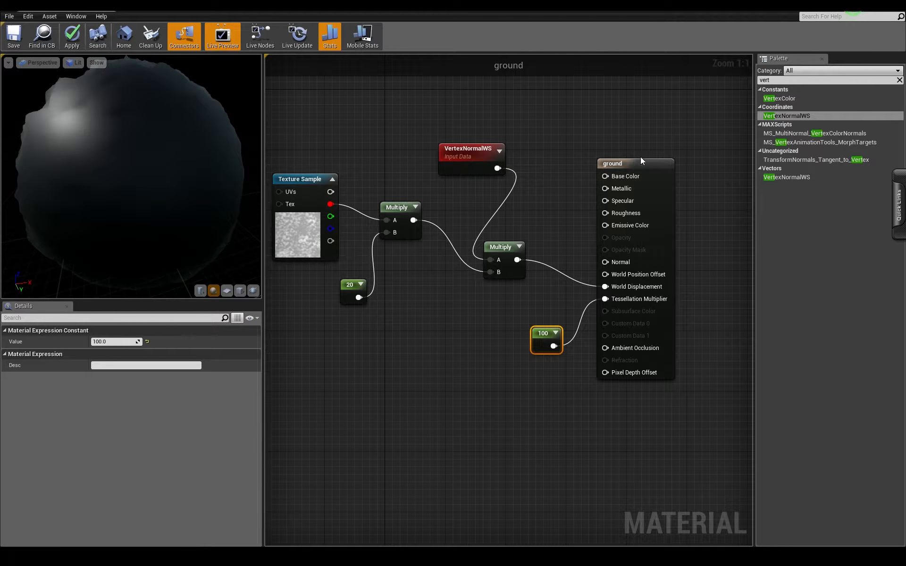
Step: Move the ground node farther from the other nodes and restore the material editor to a smaller window, exposing the Content Browser
{"action": "left_click_drag", "start_coordinate": [642, 166], "coordinate": [678, 143]}
{"action": "scroll", "coordinate": [126, 180], "scroll_direction": "down", "scroll_amount": 1}
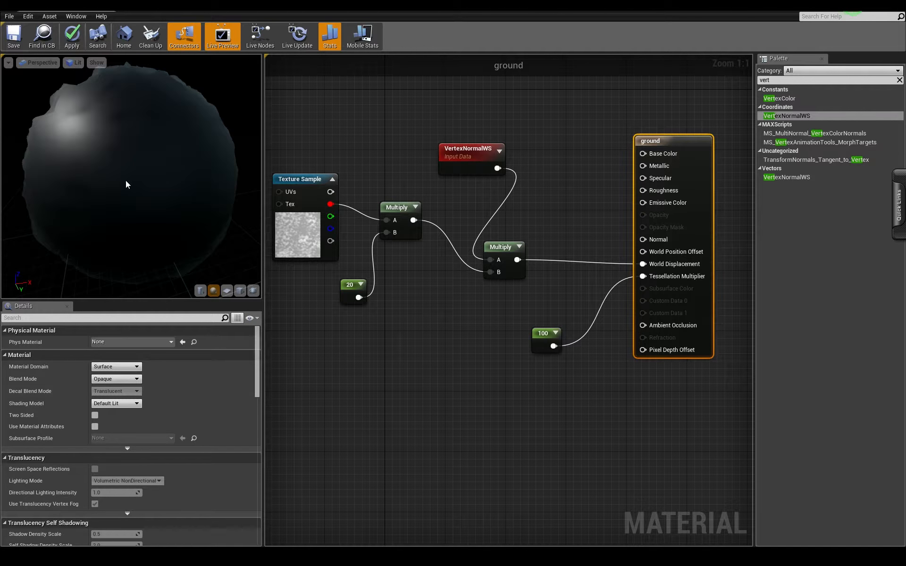
{"action": "left_click_drag", "start_coordinate": [566, 9], "coordinate": [650, 16]}
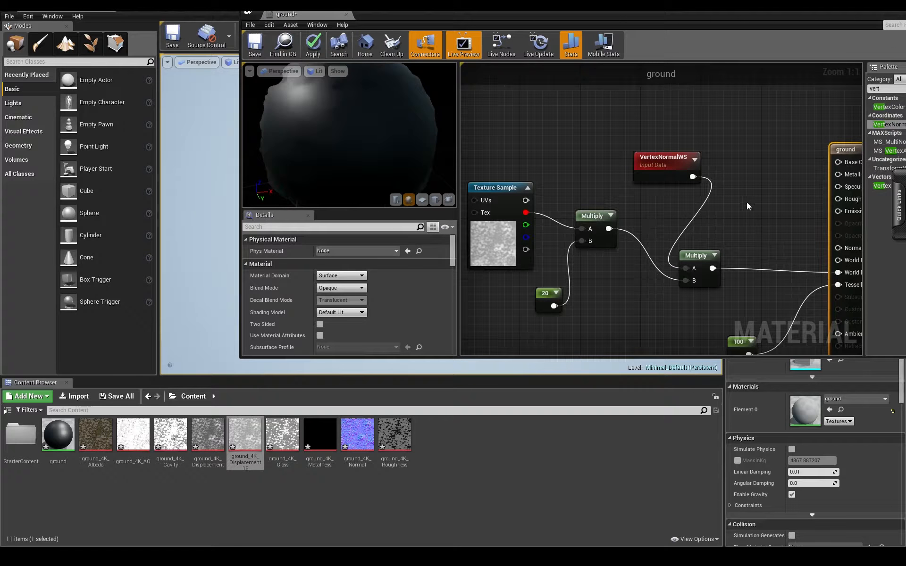
{"action": "scroll", "coordinate": [747, 202], "scroll_direction": "down", "scroll_amount": 2}
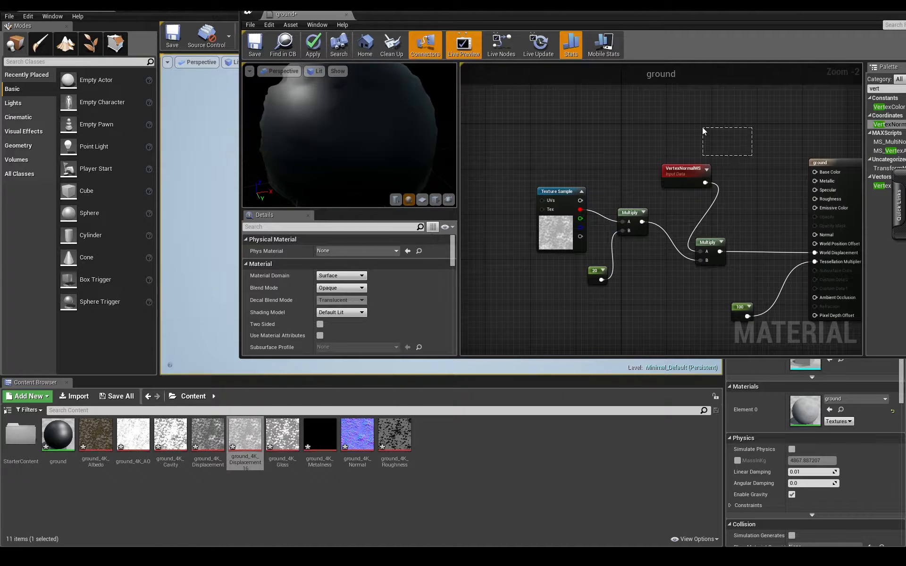
{"action": "left_click", "coordinate": [686, 169]}
{"action": "scroll", "coordinate": [697, 138], "scroll_direction": "down", "scroll_amount": 4}
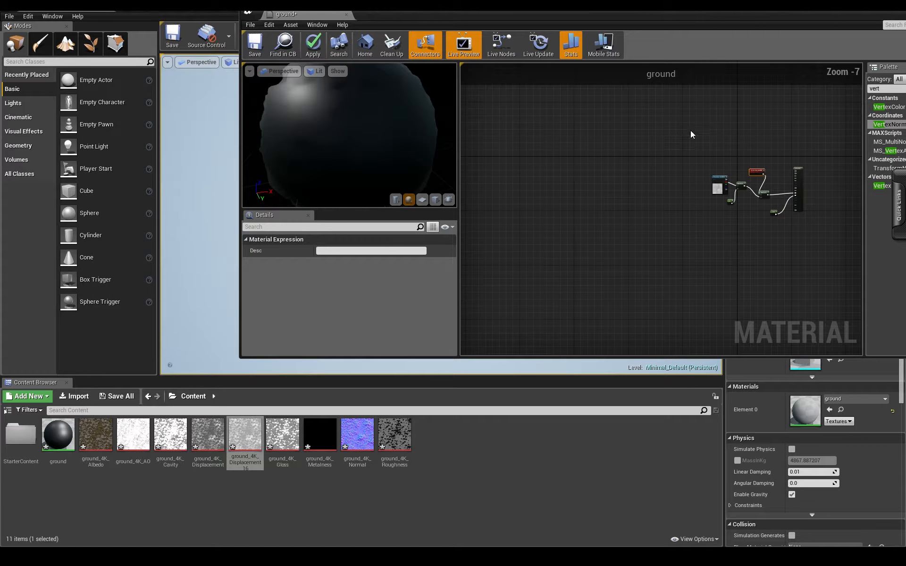
{"action": "scroll", "coordinate": [691, 132], "scroll_direction": "up", "scroll_amount": 5}
{"action": "right_click", "coordinate": [783, 172]}
{"action": "scroll", "coordinate": [710, 165], "scroll_direction": "down", "scroll_amount": 3}
{"action": "right_click", "coordinate": [707, 165]}
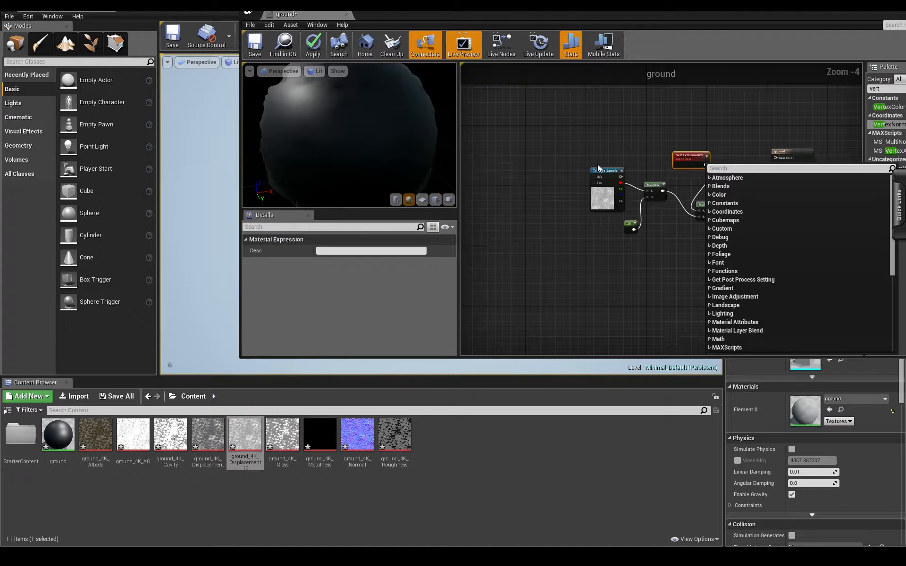
{"action": "right_click_drag", "start_coordinate": [601, 160], "coordinate": [525, 190]}
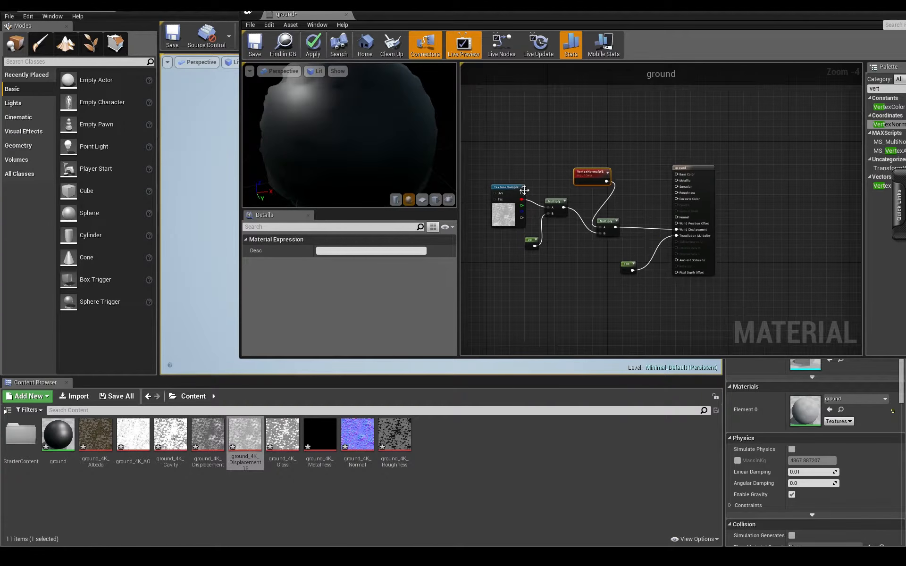
{"action": "scroll", "coordinate": [658, 279], "scroll_direction": "up", "scroll_amount": 1}
{"action": "left_click", "coordinate": [640, 245]}
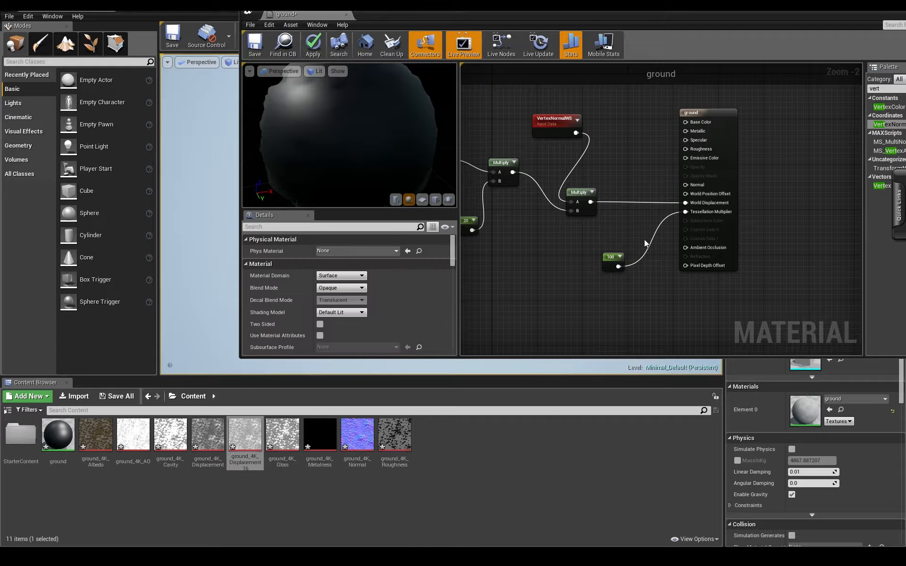
Step: Rearrange the displacement texture, Multiply, VertexNormalWS and constant nodes into a compact group, leaving free space beside the ground node's upper inputs
{"action": "scroll", "coordinate": [660, 241], "scroll_direction": "up", "scroll_amount": 1}
{"action": "right_click_drag", "start_coordinate": [670, 241], "coordinate": [695, 239]}
{"action": "left_click_drag", "start_coordinate": [691, 278], "coordinate": [695, 298]}
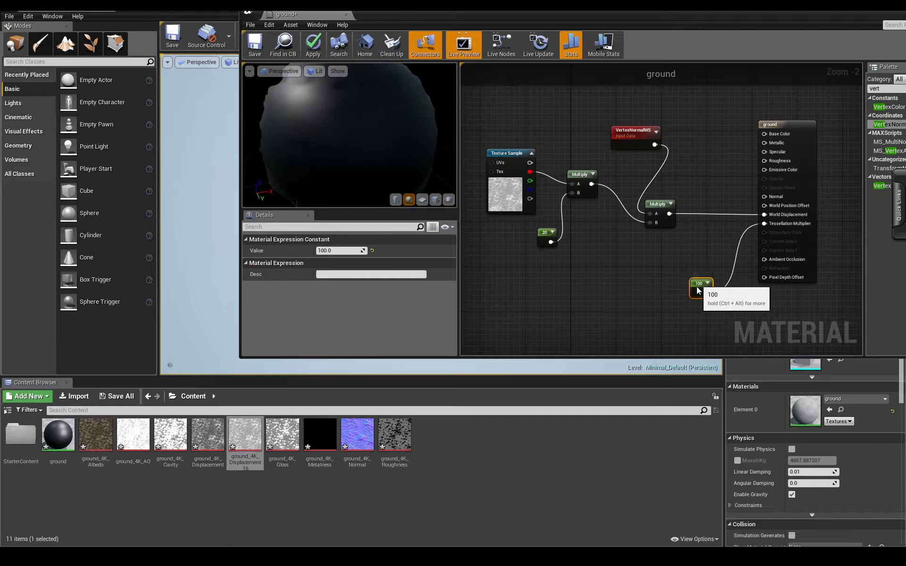
{"action": "left_click", "coordinate": [661, 204]}
{"action": "left_click_drag", "start_coordinate": [504, 100], "coordinate": [694, 265]}
{"action": "left_click_drag", "start_coordinate": [631, 128], "coordinate": [625, 283]}
{"action": "left_click", "coordinate": [664, 186]}
{"action": "left_click_drag", "start_coordinate": [552, 308], "coordinate": [587, 308]}
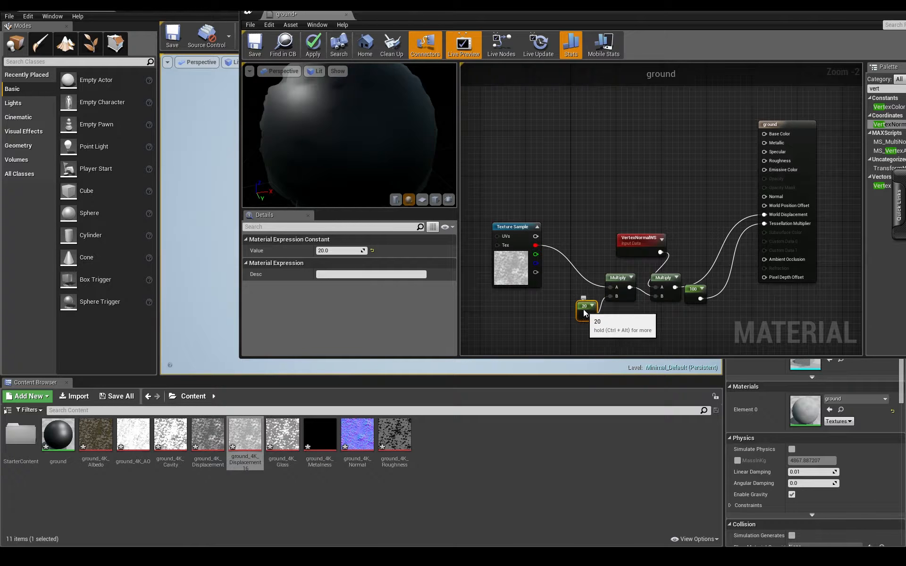
{"action": "left_click_drag", "start_coordinate": [512, 230], "coordinate": [545, 236]}
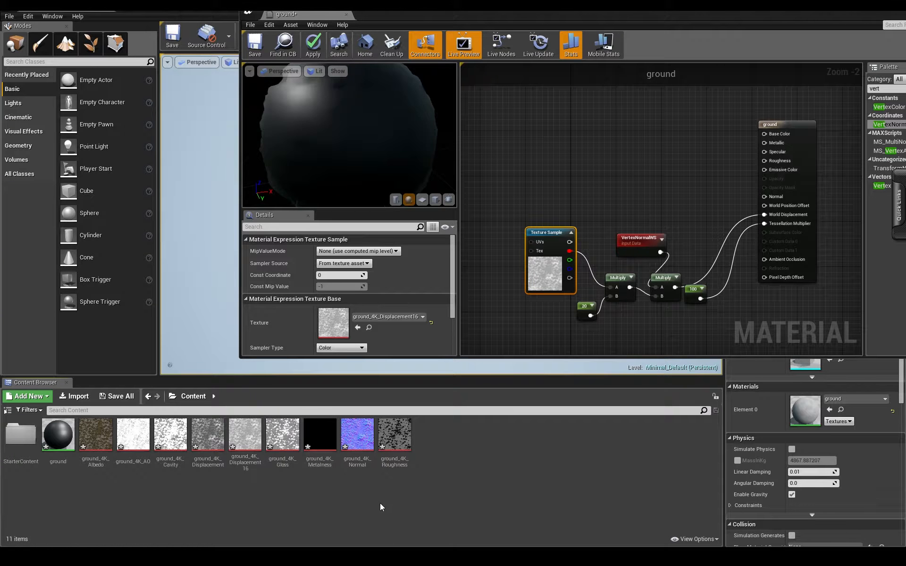
Step: Add the ground_4K_Normal texture to the graph, connect it to the material's Normal input, and place its node above VertexNormalWS
{"action": "left_click", "coordinate": [359, 442]}
{"action": "left_click_drag", "start_coordinate": [358, 442], "coordinate": [764, 196]}
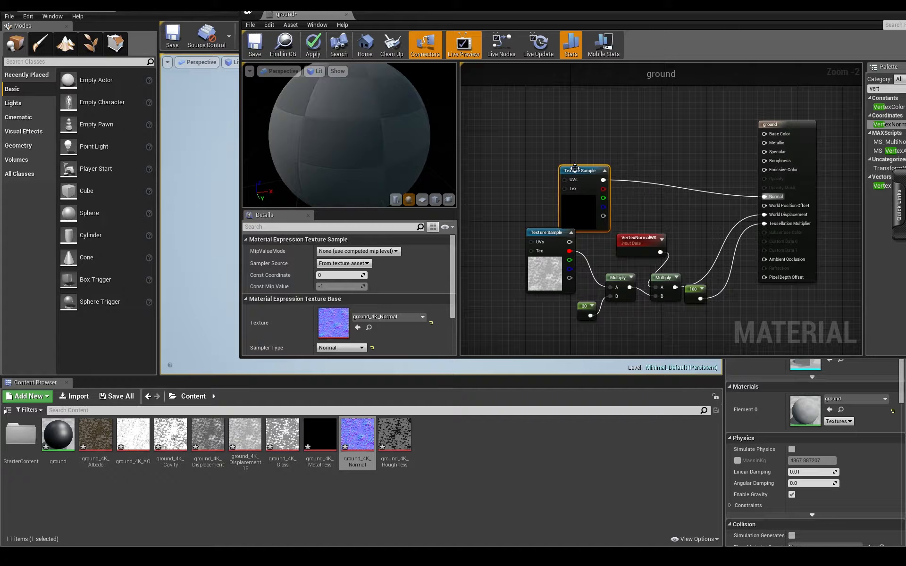
{"action": "left_click_drag", "start_coordinate": [575, 168], "coordinate": [643, 162]}
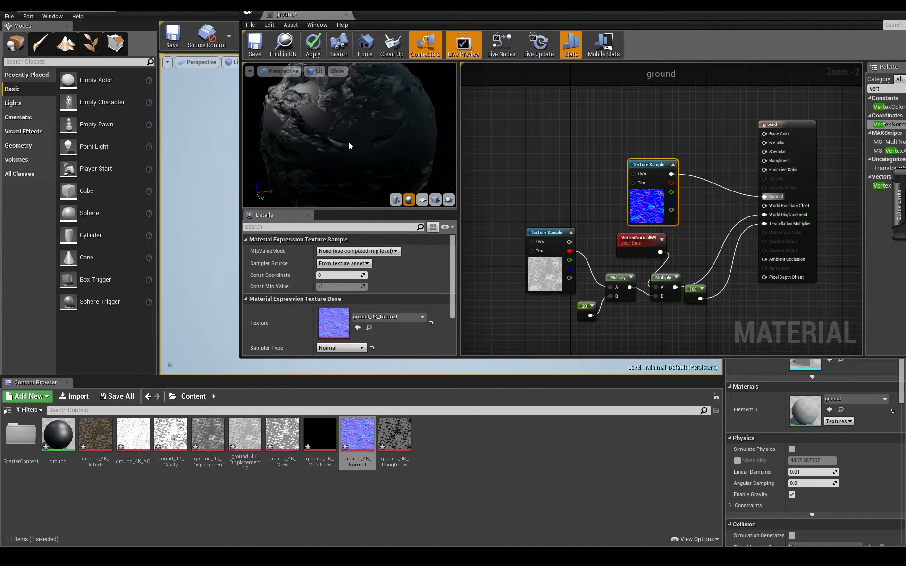
{"action": "left_click_drag", "start_coordinate": [350, 146], "coordinate": [349, 146]}
Step: Connect the ground_4K_Roughness texture to Roughness, space the roughness and normal nodes apart, and inspect the preview sphere from several angles
{"action": "left_click", "coordinate": [324, 512]}
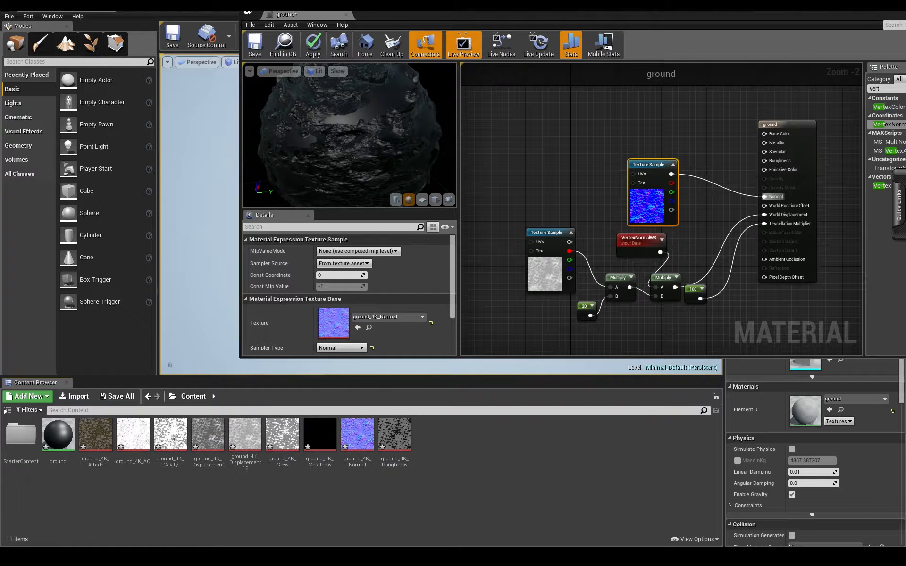
{"action": "left_click_drag", "start_coordinate": [395, 434], "coordinate": [765, 161]}
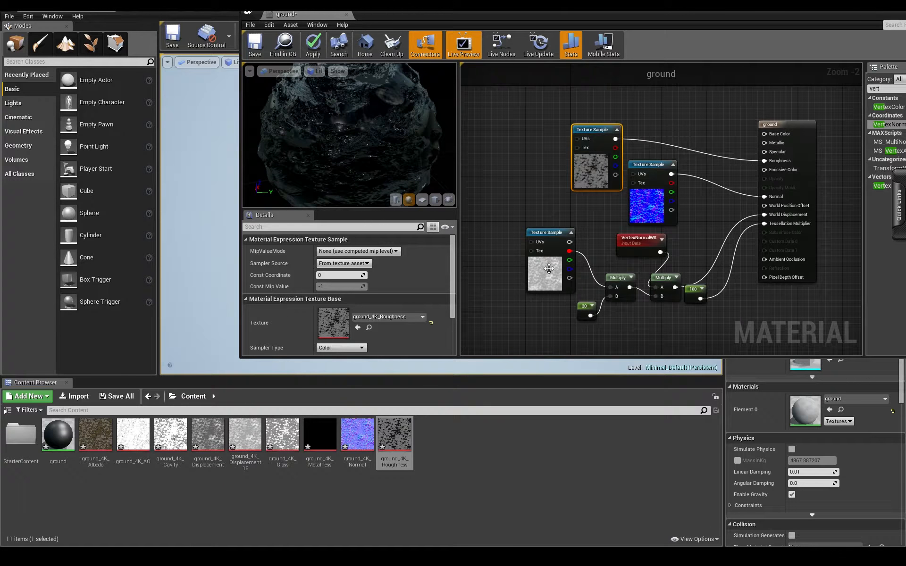
{"action": "left_click_drag", "start_coordinate": [585, 130], "coordinate": [527, 149]}
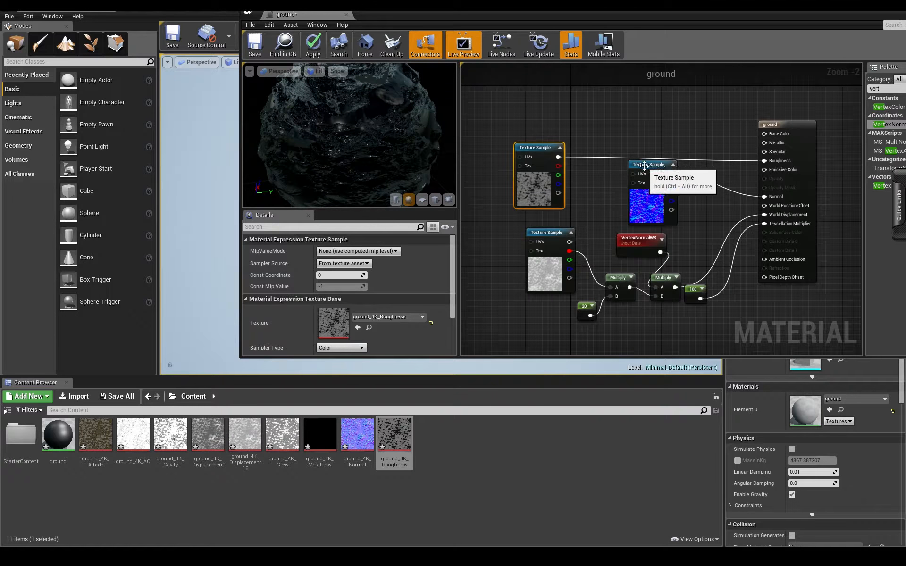
{"action": "left_click_drag", "start_coordinate": [642, 165], "coordinate": [597, 171]}
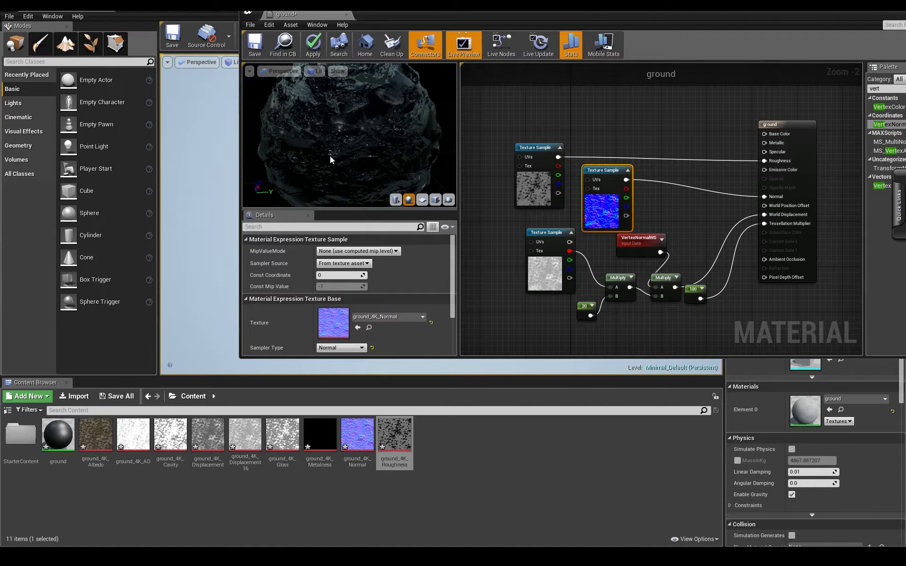
{"action": "left_click_drag", "start_coordinate": [332, 160], "coordinate": [236, 146]}
{"action": "mouse_move", "coordinate": [323, 148]}
{"action": "left_mouse_down"}
{"action": "mouse_move", "coordinate": [274, 153]}
{"action": "mouse_move", "coordinate": [286, 126]}
{"action": "mouse_move", "coordinate": [352, 136]}
{"action": "mouse_move", "coordinate": [320, 134]}
{"action": "left_mouse_up"}
{"action": "left_click_drag", "start_coordinate": [412, 128], "coordinate": [367, 97]}
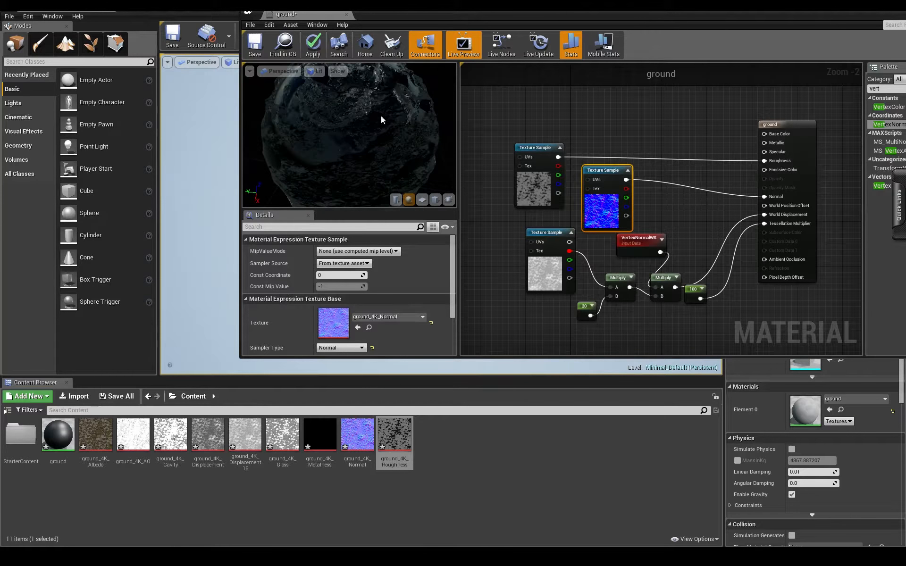
{"action": "left_click_drag", "start_coordinate": [339, 150], "coordinate": [366, 189]}
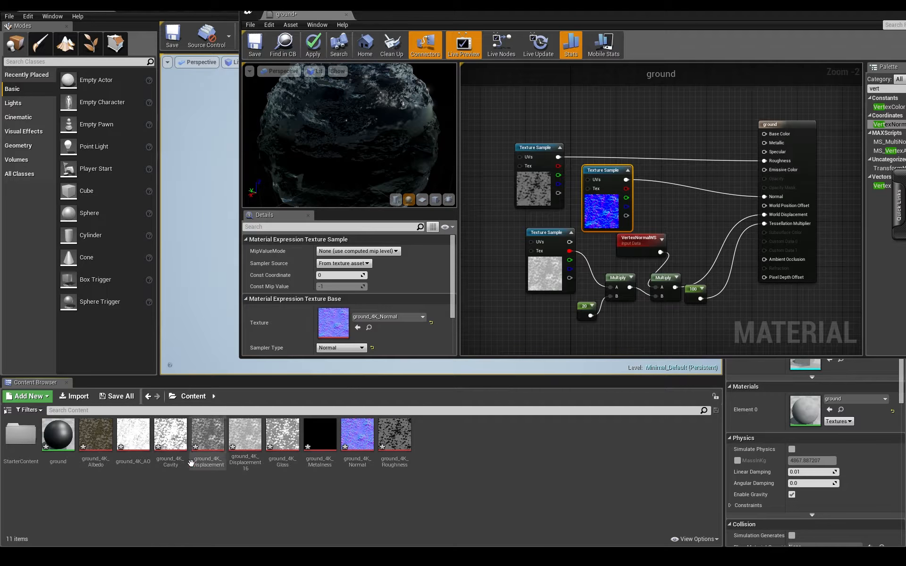
Step: Connect ground_4K_AO to Ambient Occlusion and ground_4K_Albedo to Base Color, previewing the material on a plane
{"action": "left_click", "coordinate": [141, 432]}
{"action": "left_click_drag", "start_coordinate": [169, 437], "coordinate": [764, 259]}
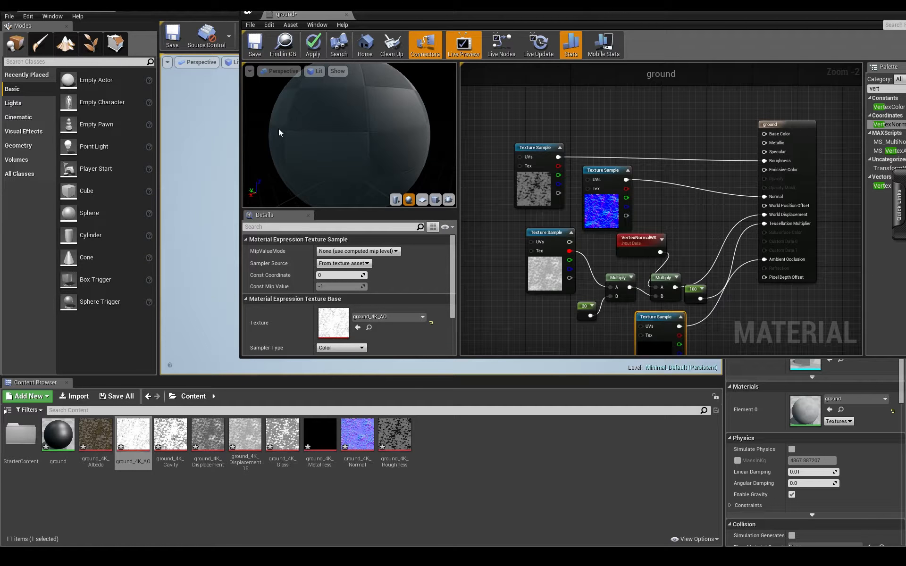
{"action": "left_click_drag", "start_coordinate": [96, 434], "coordinate": [764, 134]}
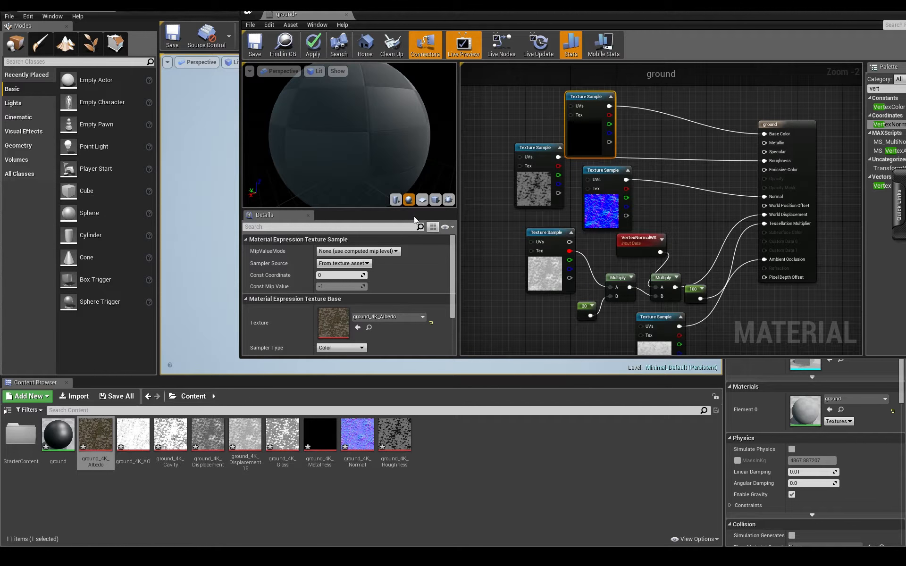
{"action": "left_click", "coordinate": [422, 199]}
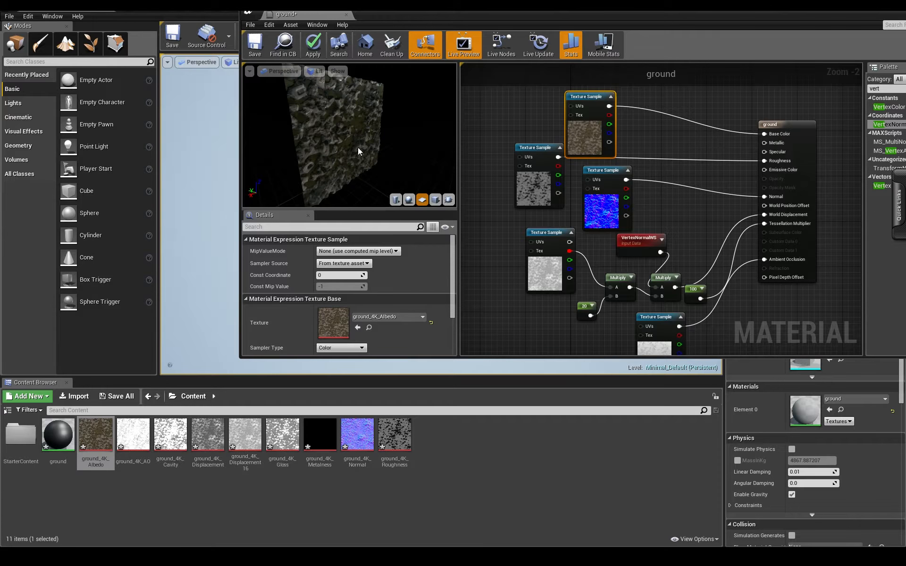
{"action": "left_click_drag", "start_coordinate": [358, 151], "coordinate": [392, 171]}
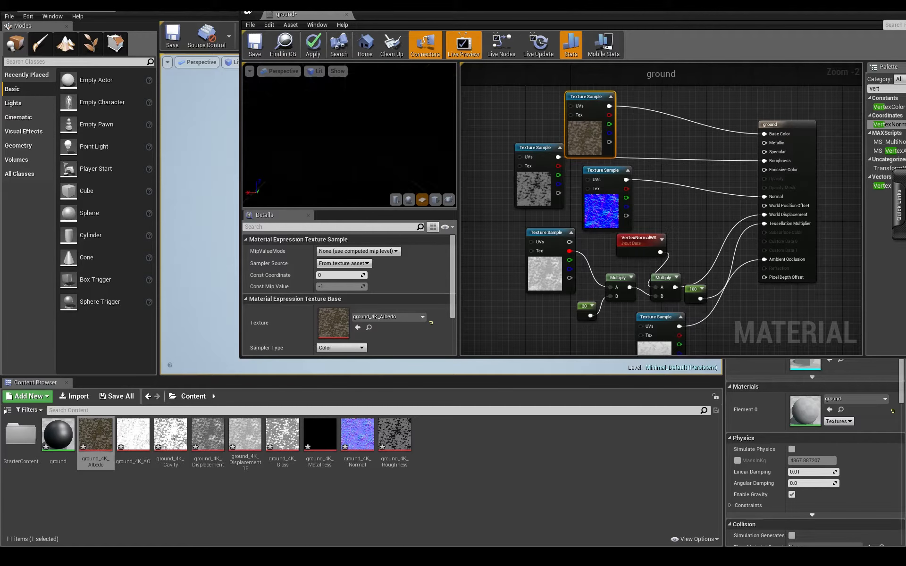
Step: Apply and save the ground material, and close its material editor to return to the level
{"action": "left_click", "coordinate": [313, 45]}
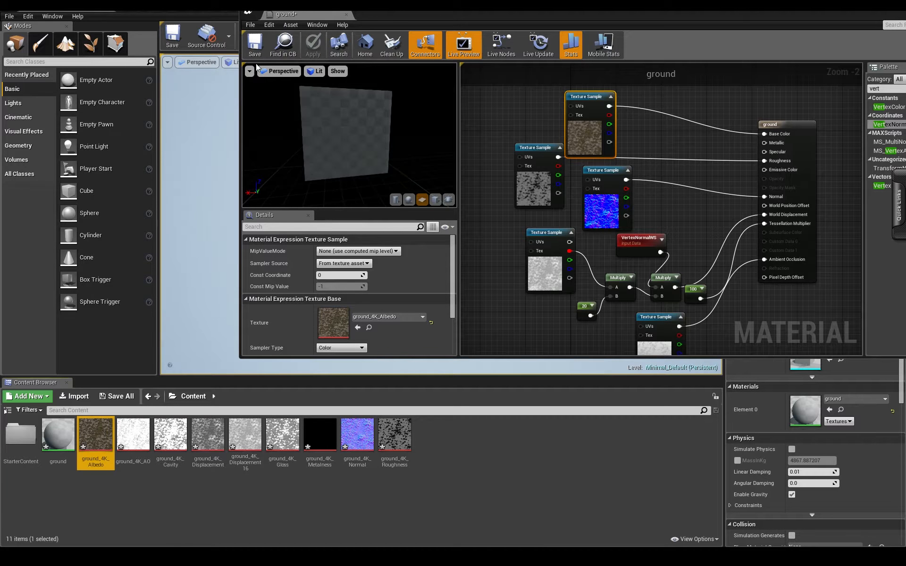
{"action": "left_click", "coordinate": [255, 44]}
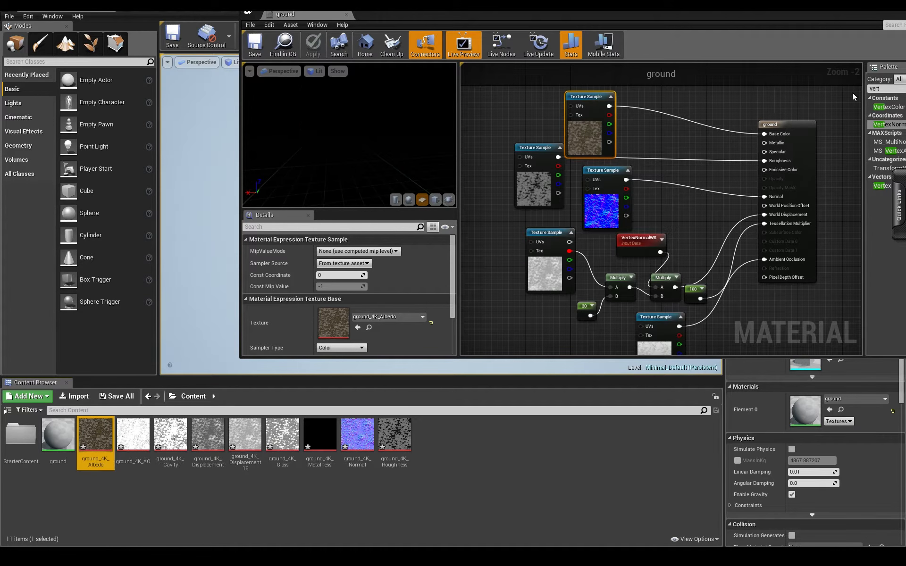
{"action": "left_click_drag", "start_coordinate": [744, 12], "coordinate": [554, 33]}
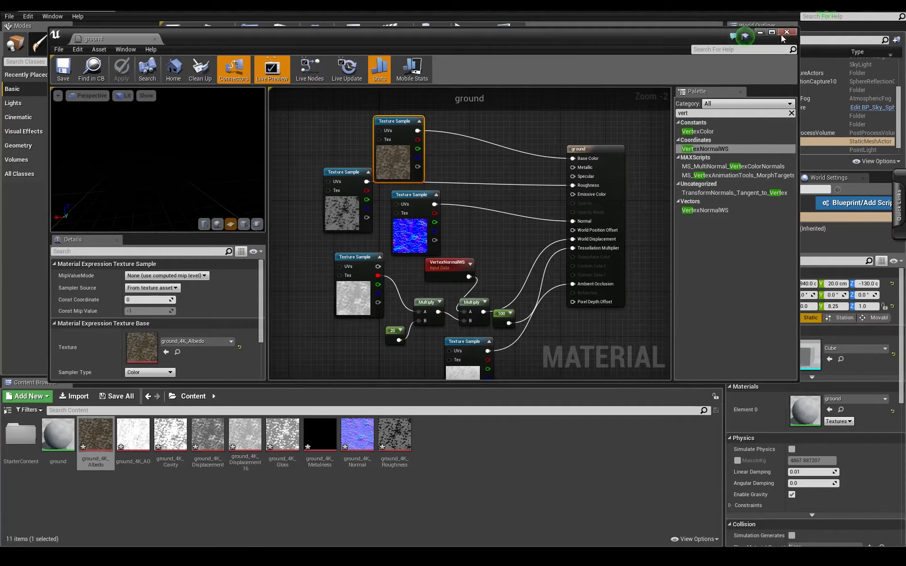
{"action": "left_click", "coordinate": [787, 32]}
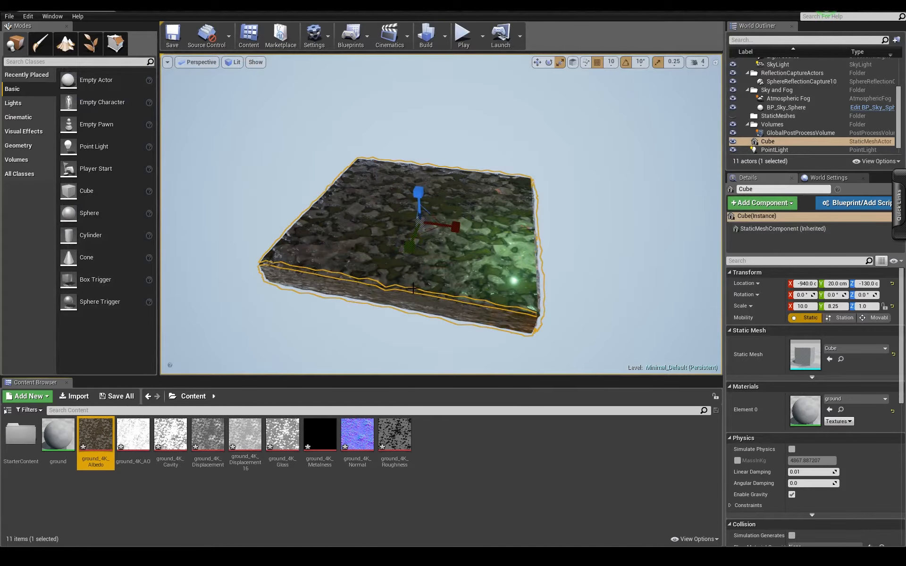
Step: Fly close over the cube in the level viewport to examine the ground material's displaced surface from several angles
{"action": "right_click_drag", "start_coordinate": [413, 289], "coordinate": [283, 278]}
{"action": "key", "text": "w"}
{"action": "key", "text": "d"}
{"action": "key", "text": "s"}
{"action": "key", "text": "s"}
{"action": "key", "text": "w"}
{"action": "key", "text": "w"}
{"action": "key", "text": "w"}
{"action": "key", "text": "s"}
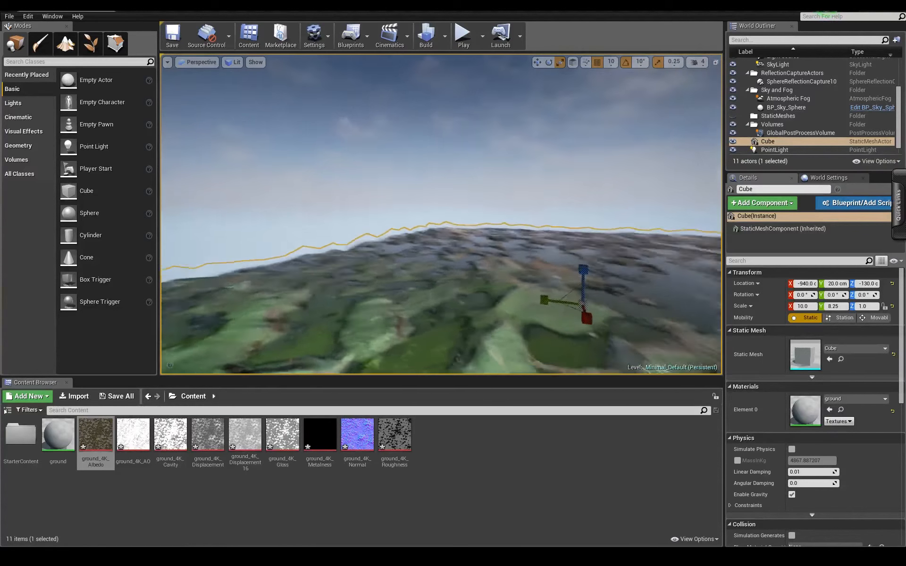
{"action": "right_click_drag", "start_coordinate": [441, 215], "coordinate": [486, 264]}
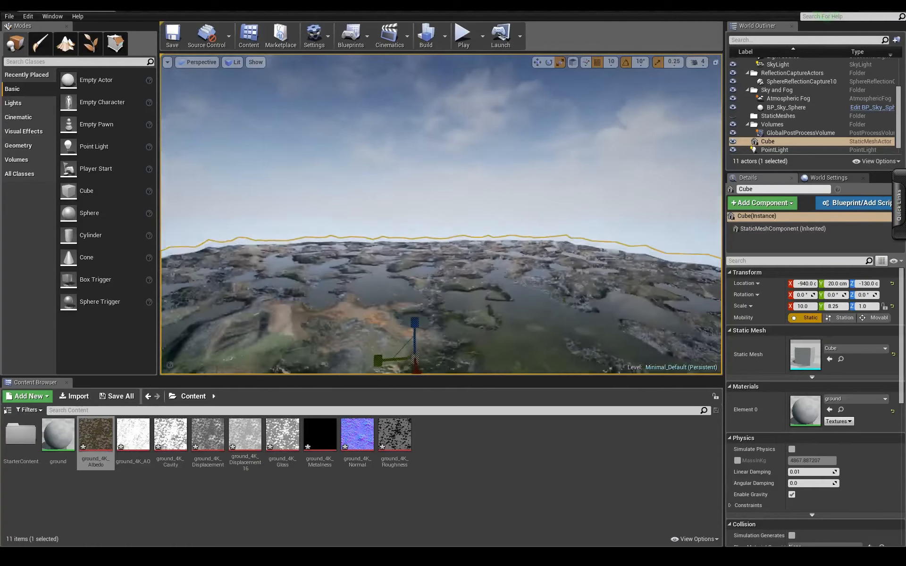
{"action": "right_click_drag", "start_coordinate": [441, 215], "coordinate": [453, 264]}
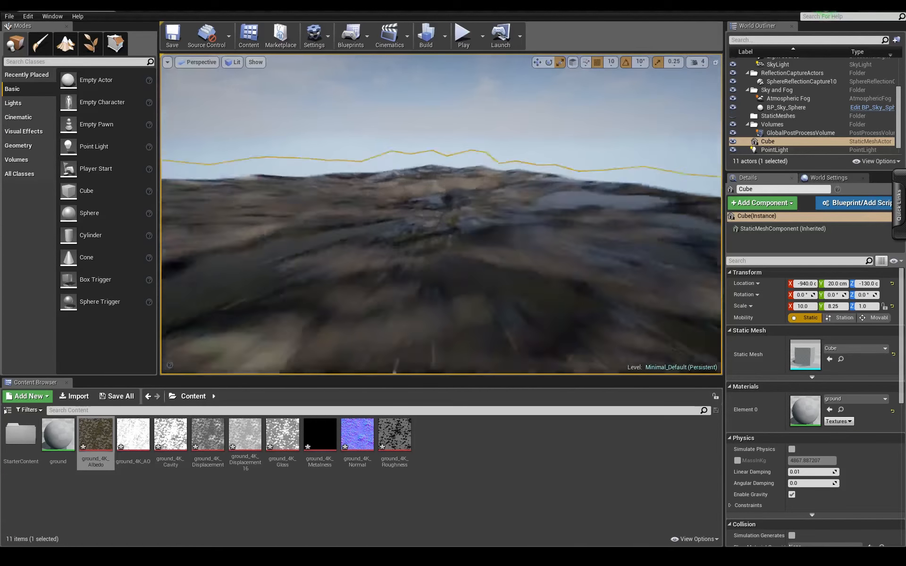